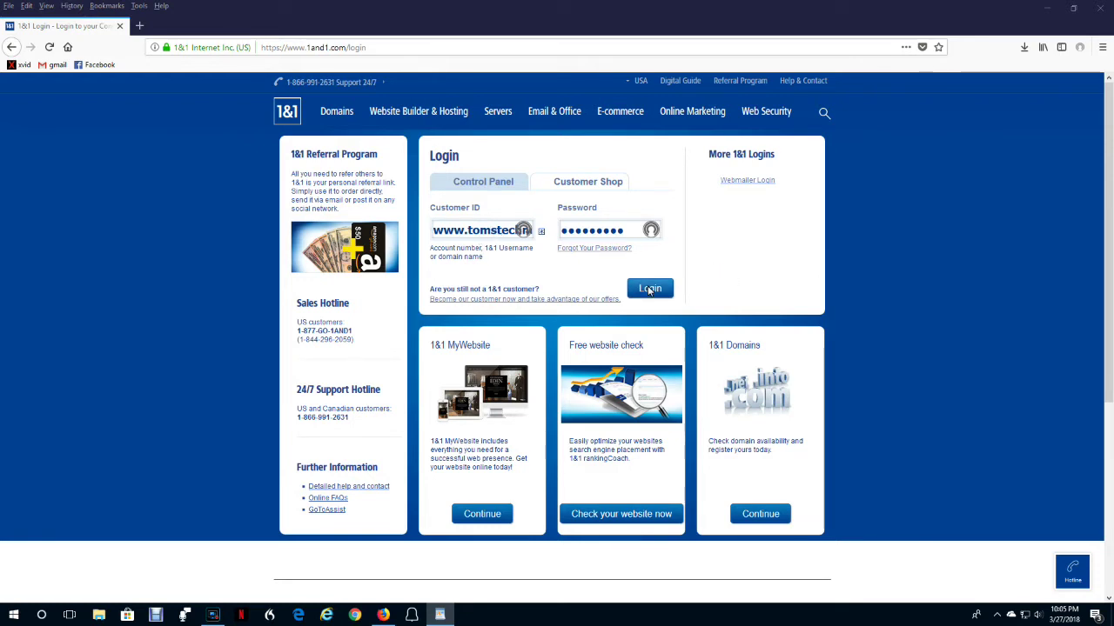
# Sign in to the 1&1 Control Panel and open the tomnew website's details page
pyautogui.click(648, 289)
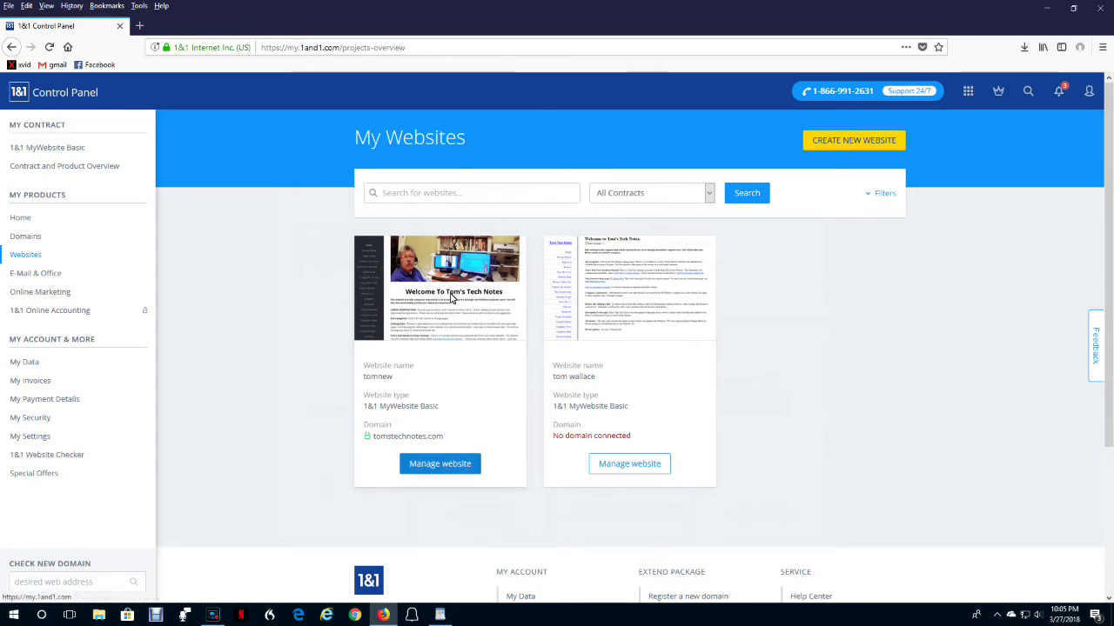
pyautogui.click(443, 463)
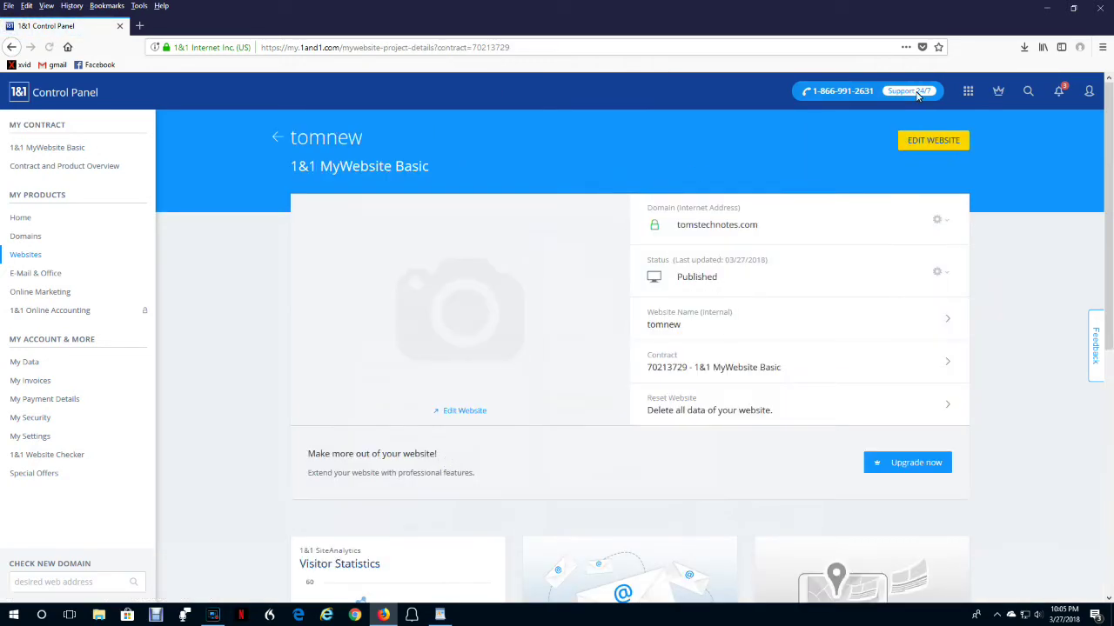
pyautogui.click(924, 144)
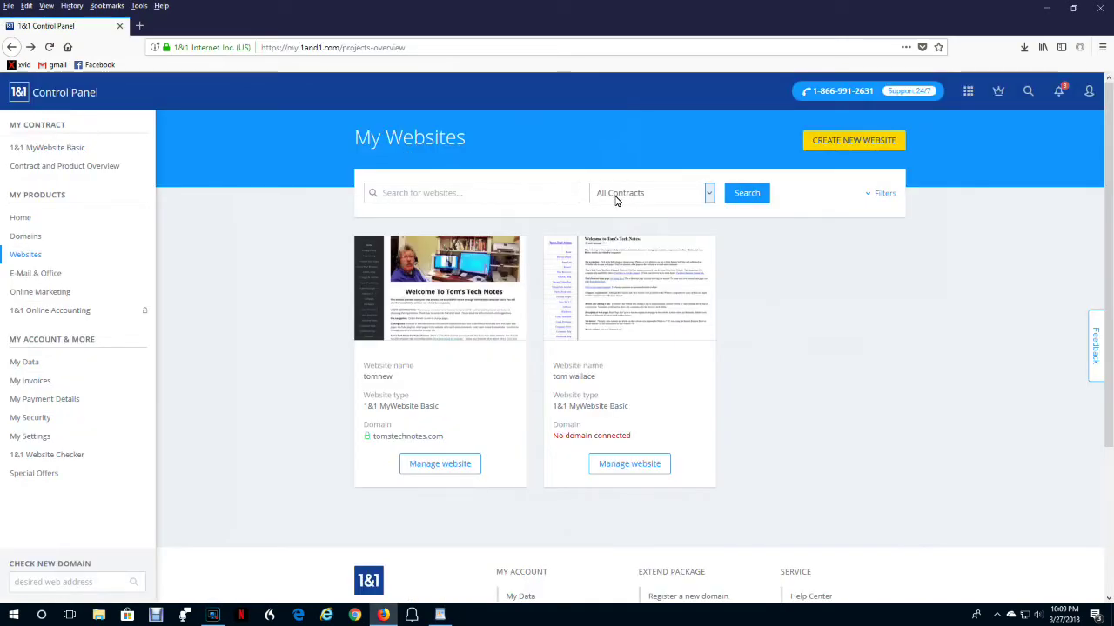
pyautogui.click(442, 464)
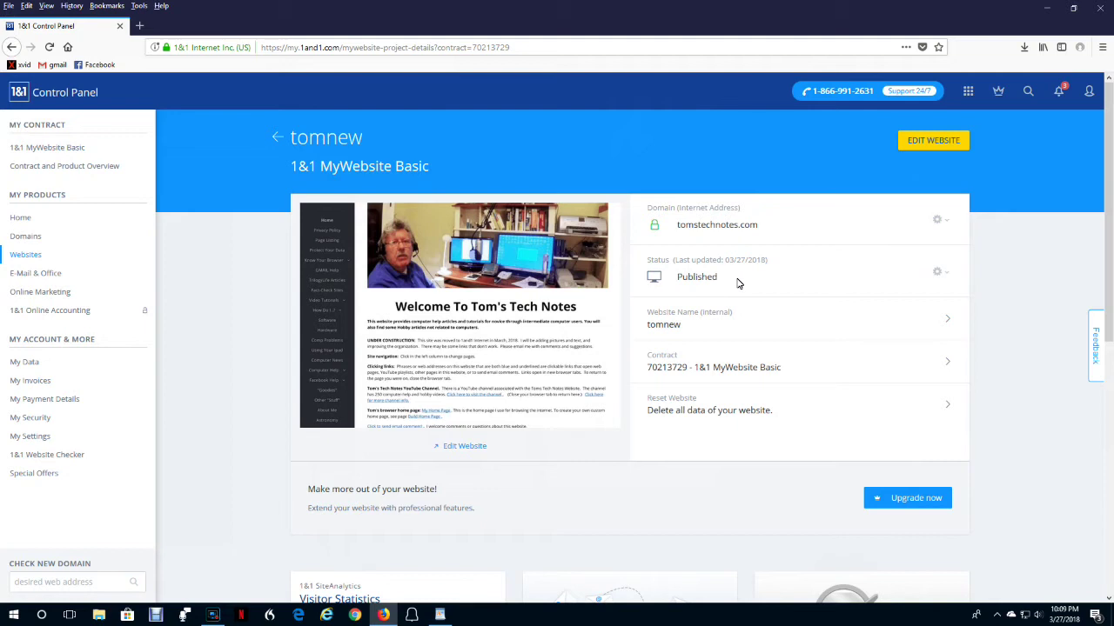
# Hide the website name on the tomnew online business card, leaving only the logo and description
pyautogui.click(936, 273)
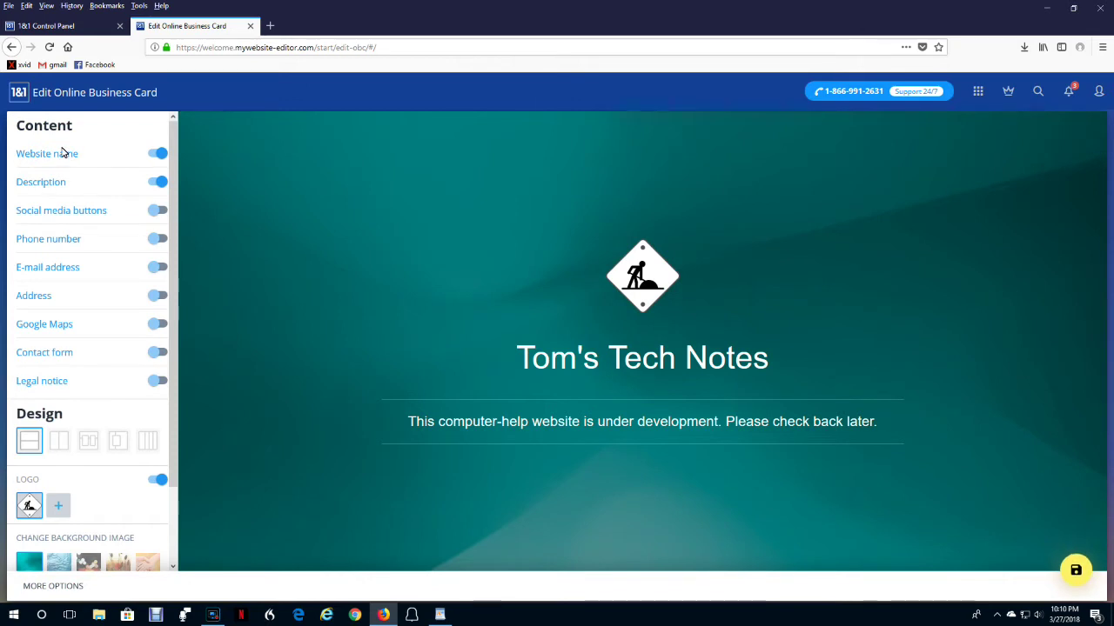
pyautogui.click(159, 154)
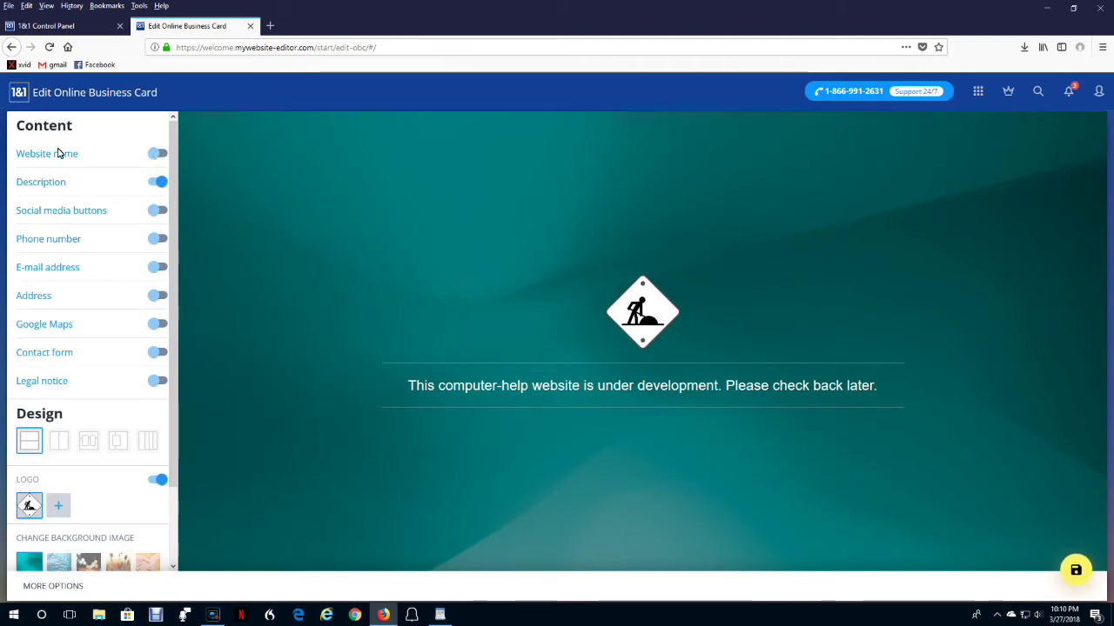
pyautogui.click(159, 154)
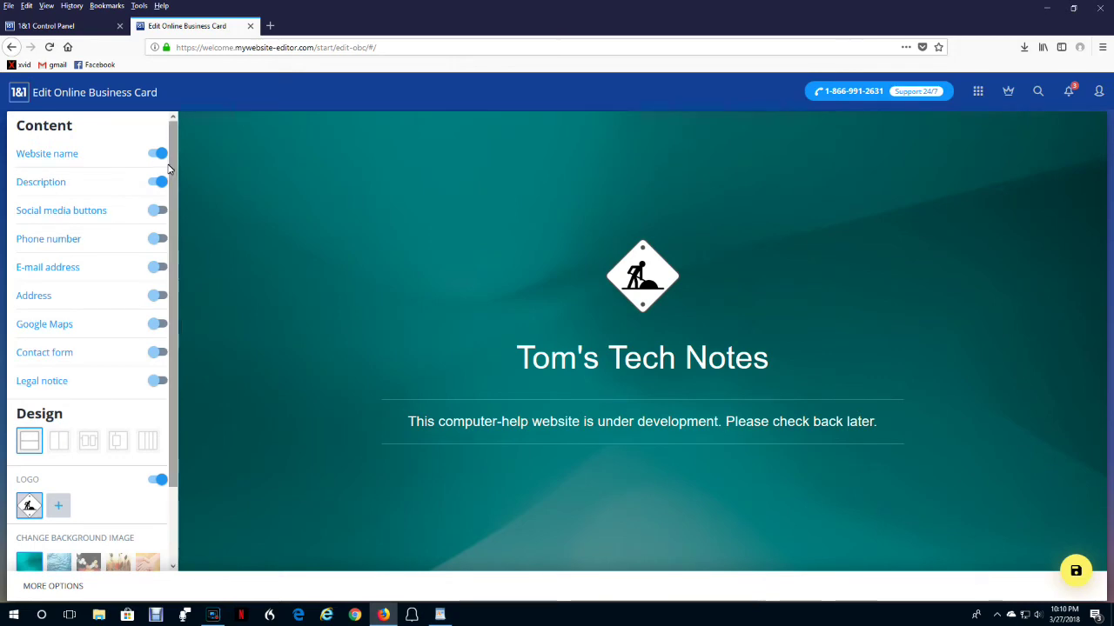
pyautogui.click(664, 358)
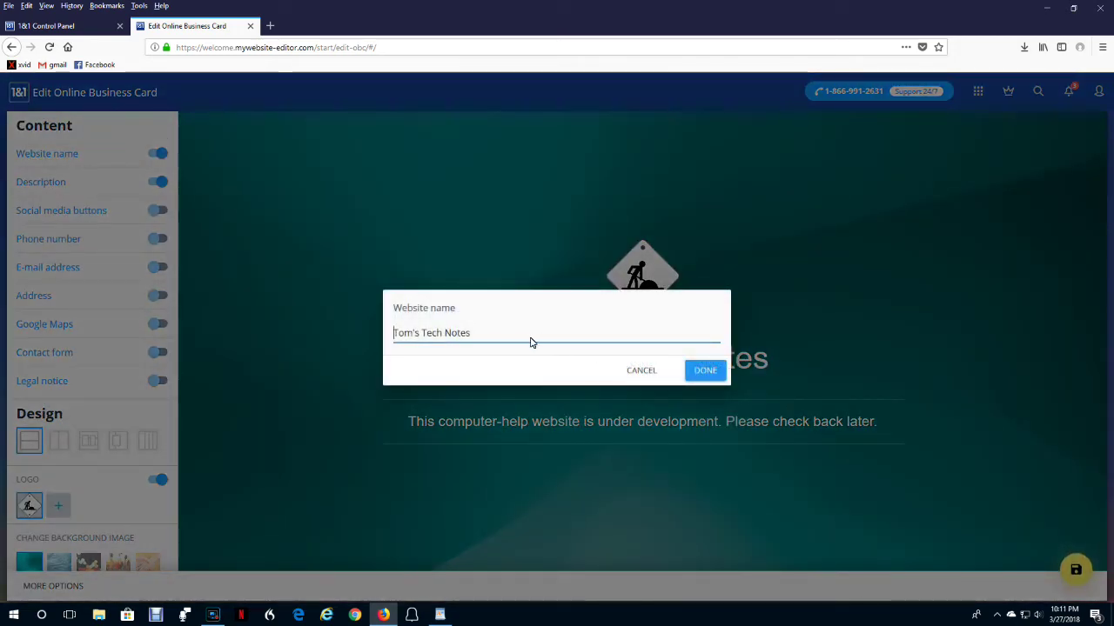
pyautogui.click(713, 373)
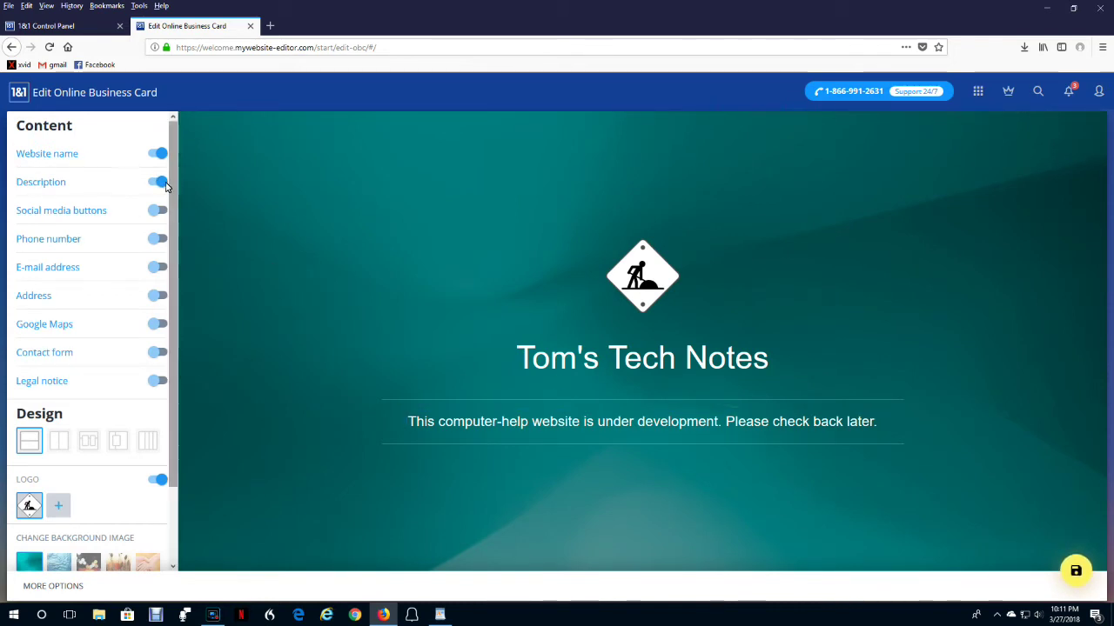
pyautogui.click(39, 185)
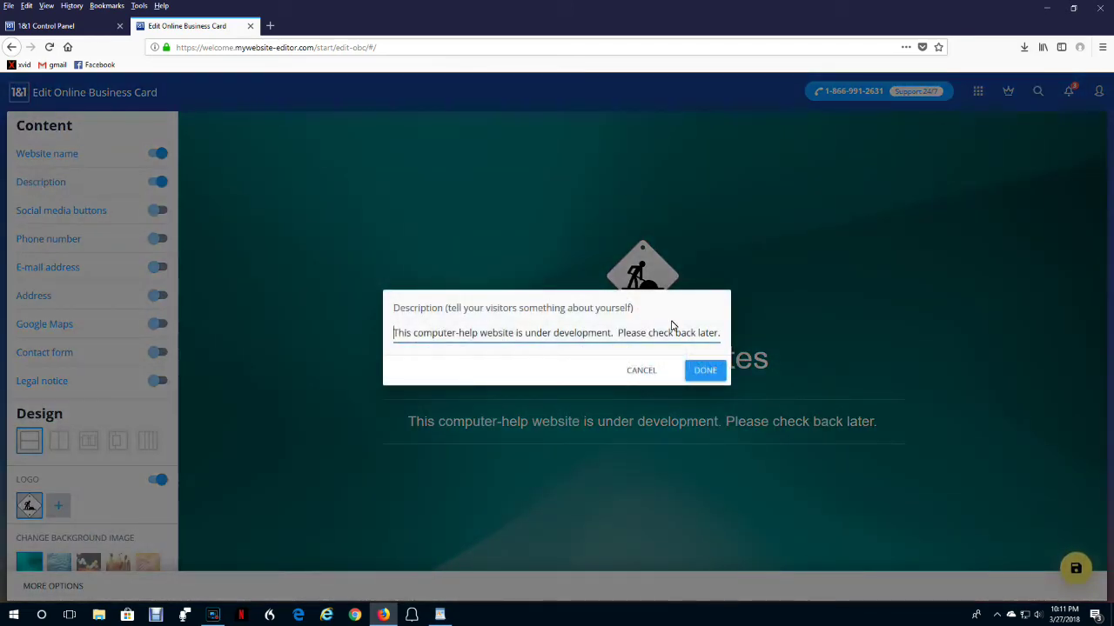
pyautogui.click(710, 371)
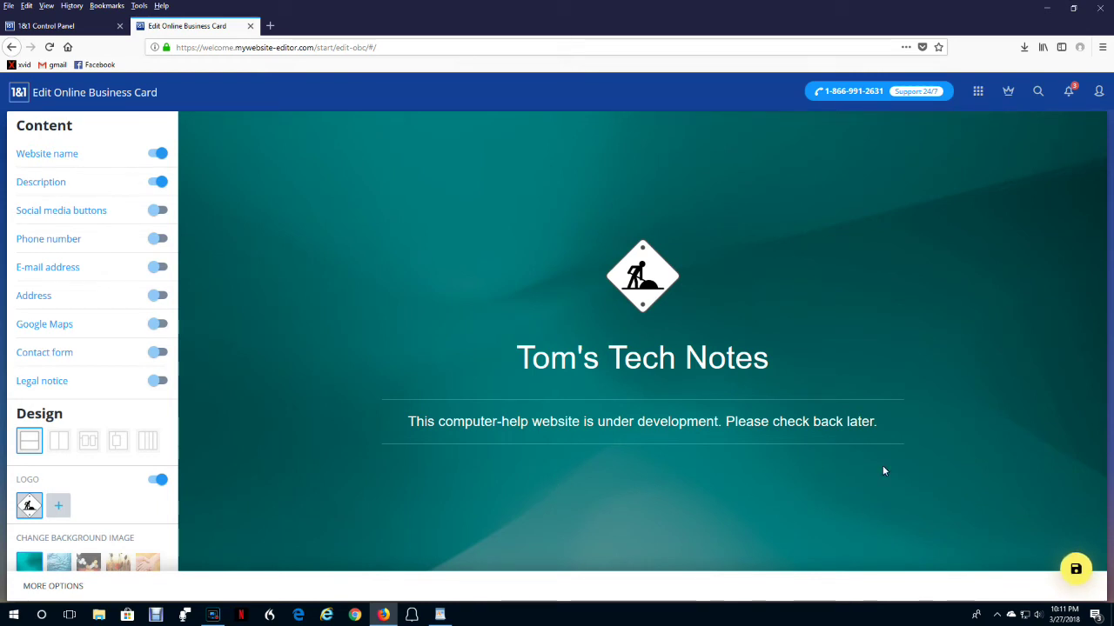
pyautogui.click(1075, 565)
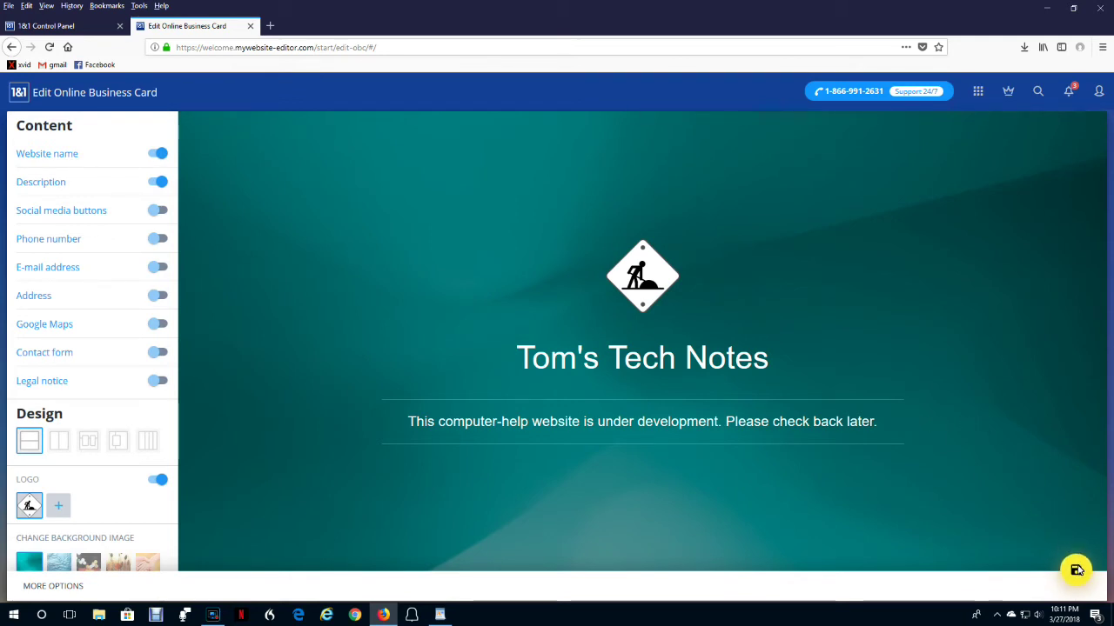
# Save the business card changes and close the card editor
pyautogui.click(1076, 570)
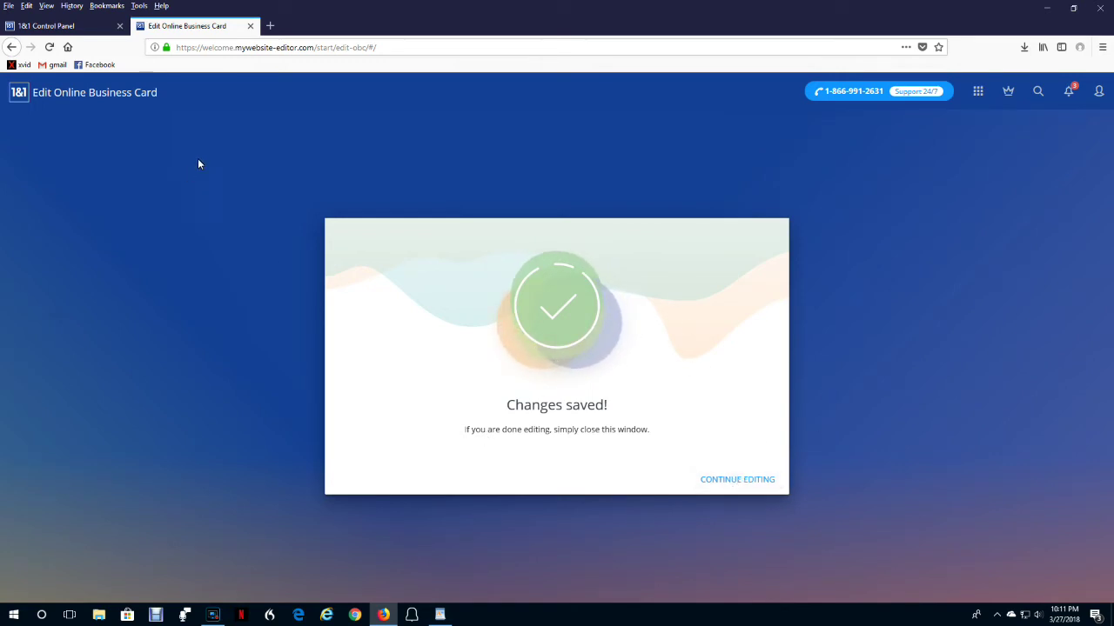
pyautogui.click(249, 25)
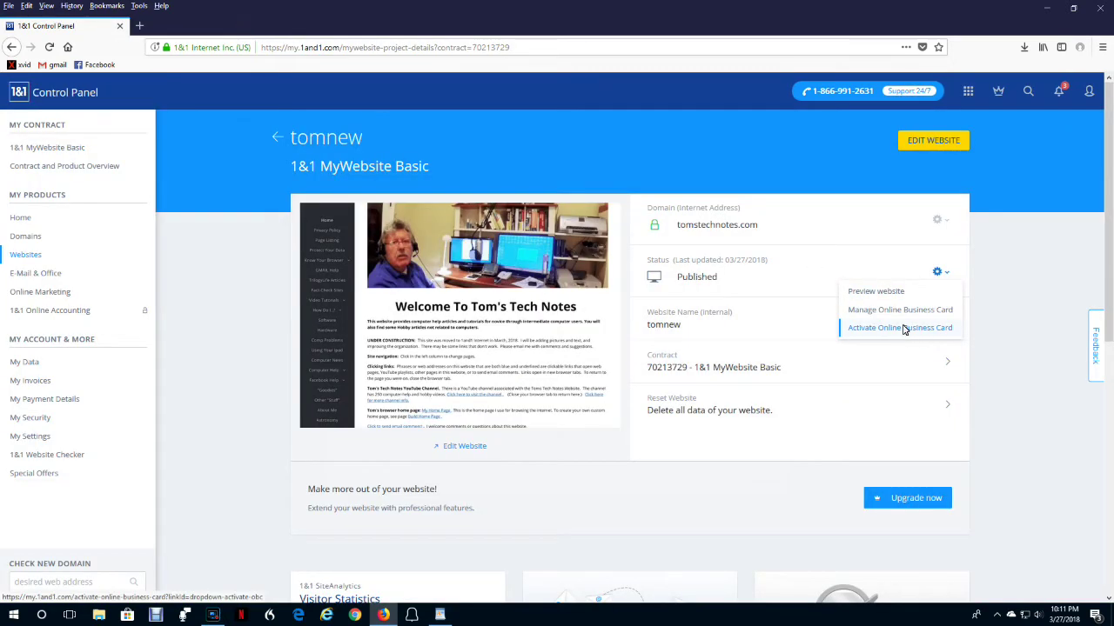
# Activate the online business card and confirm, making the Tom's Tech Notes card visible
pyautogui.click(853, 327)
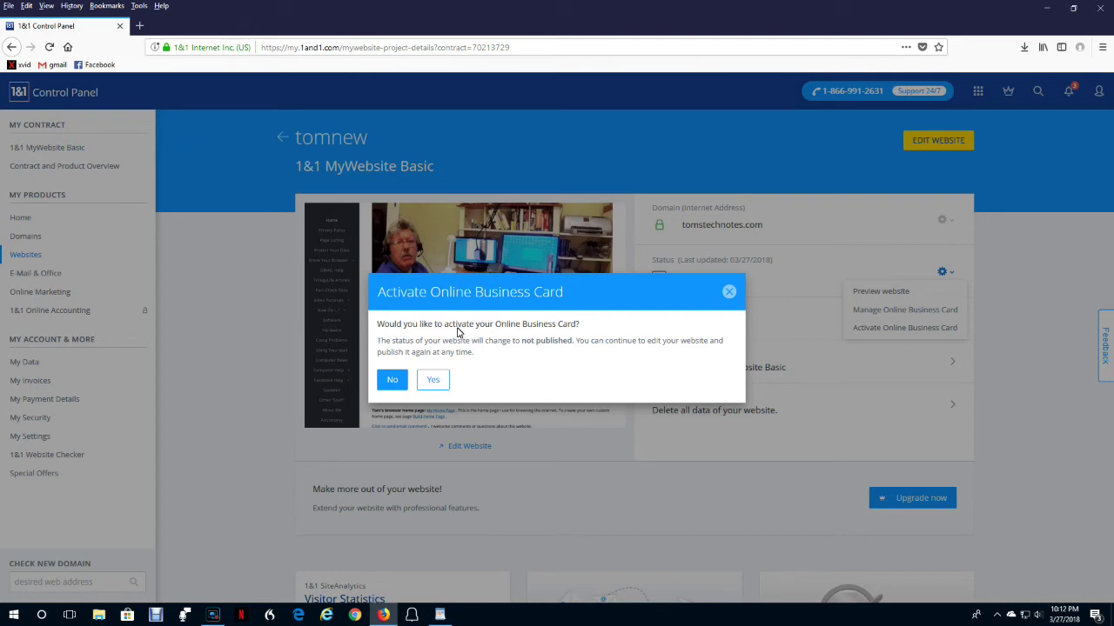
pyautogui.click(432, 380)
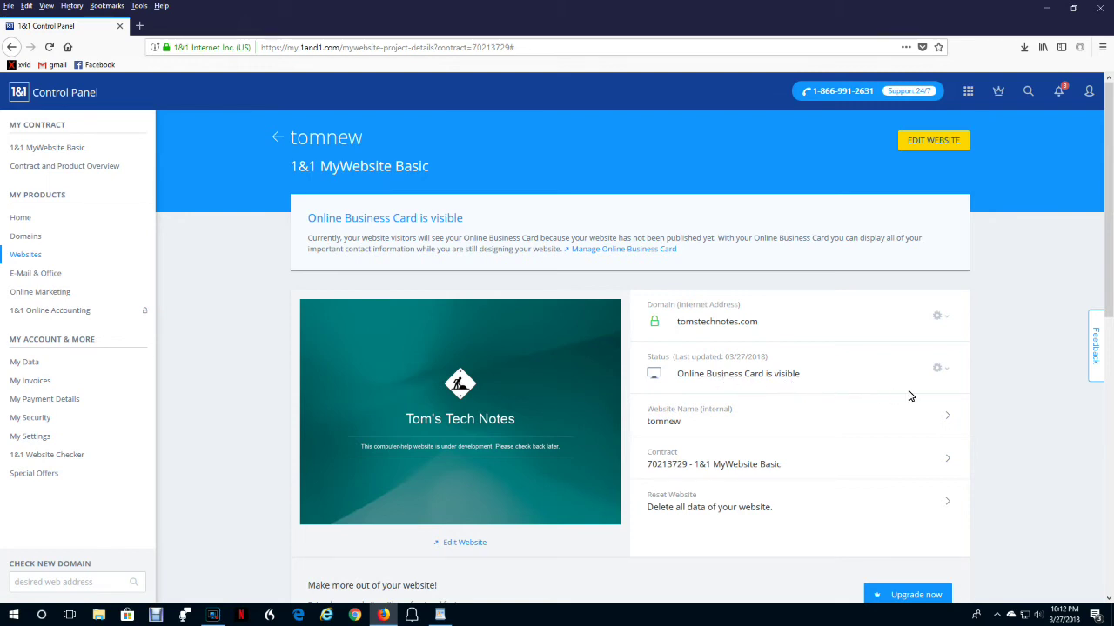
# Republish the tomnew website and launch it in the MyWebsite Editor
pyautogui.click(936, 369)
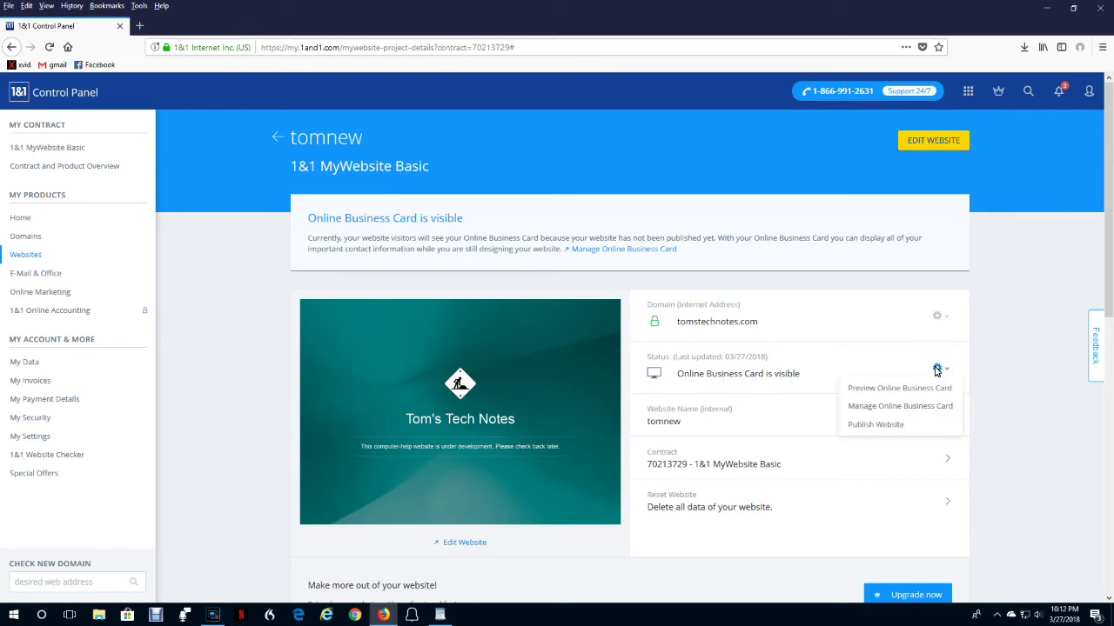
pyautogui.click(875, 425)
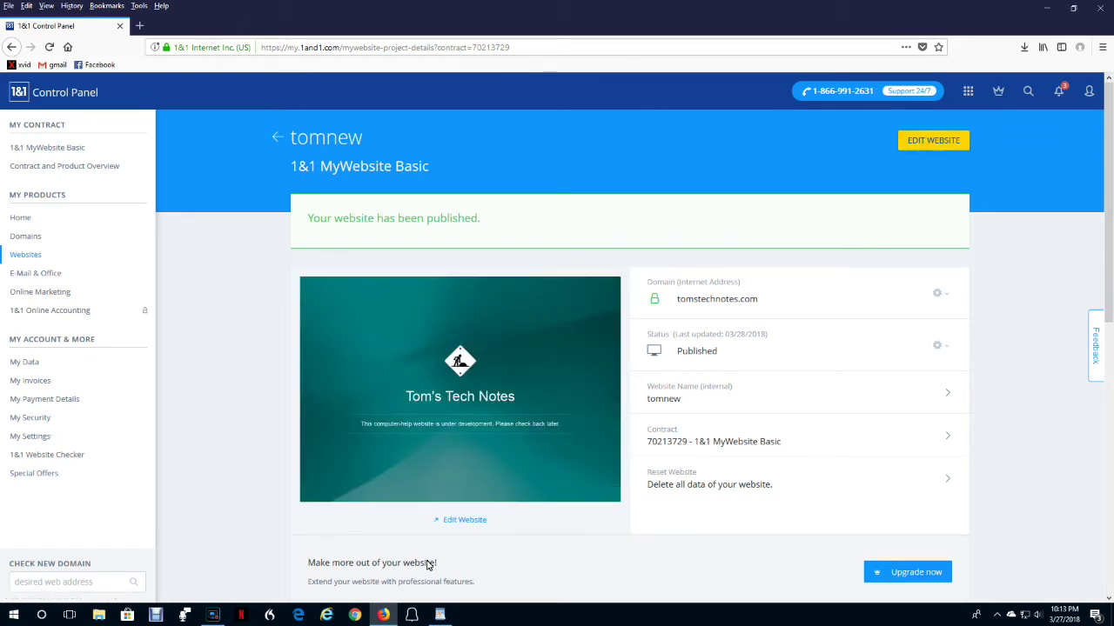
pyautogui.click(931, 139)
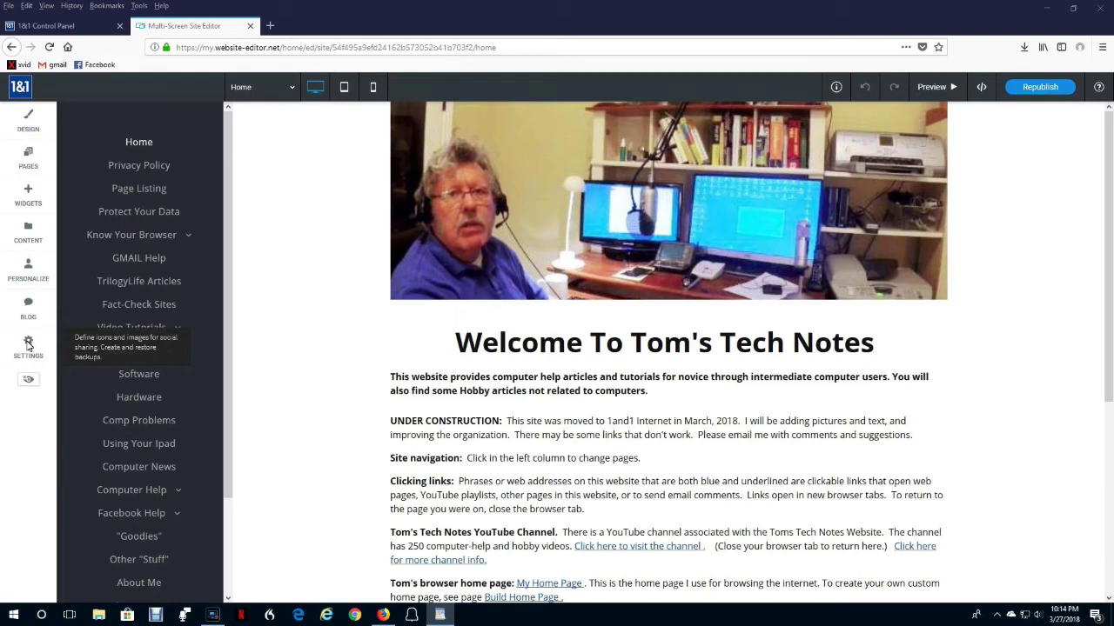
# Open the Site Settings on the Site Icons section
pyautogui.click(28, 343)
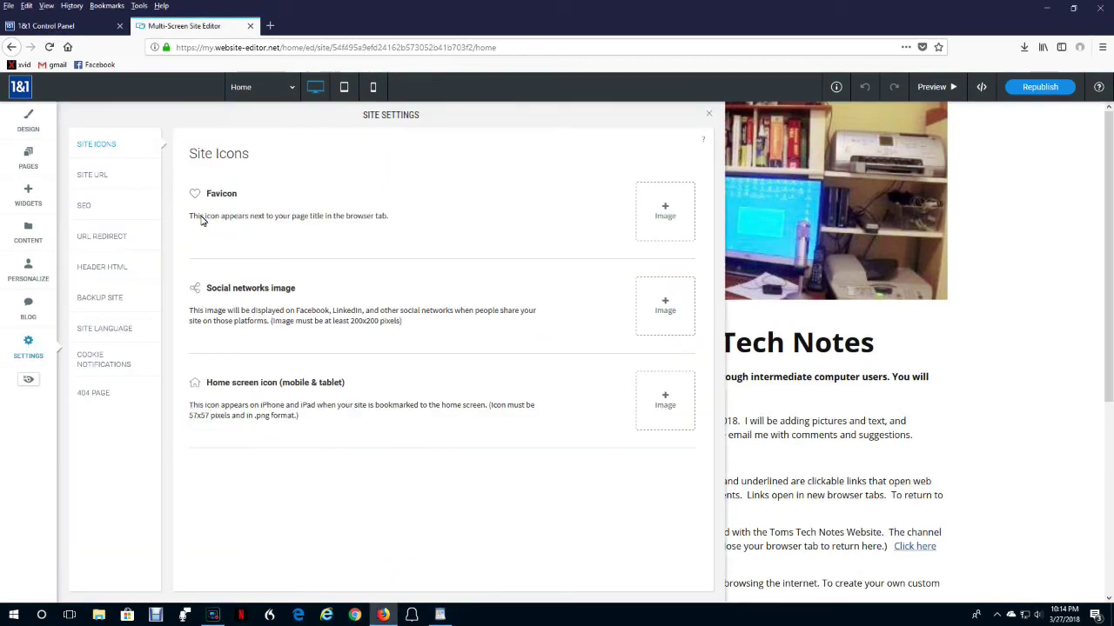
pyautogui.click(101, 297)
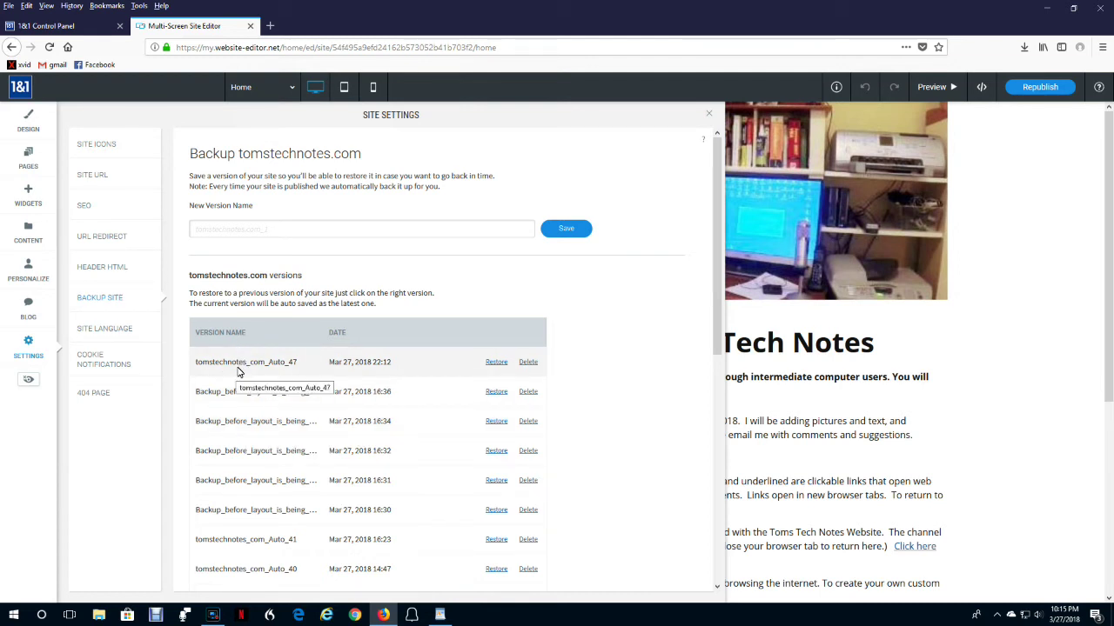
pyautogui.scroll(-5, 235, 391)
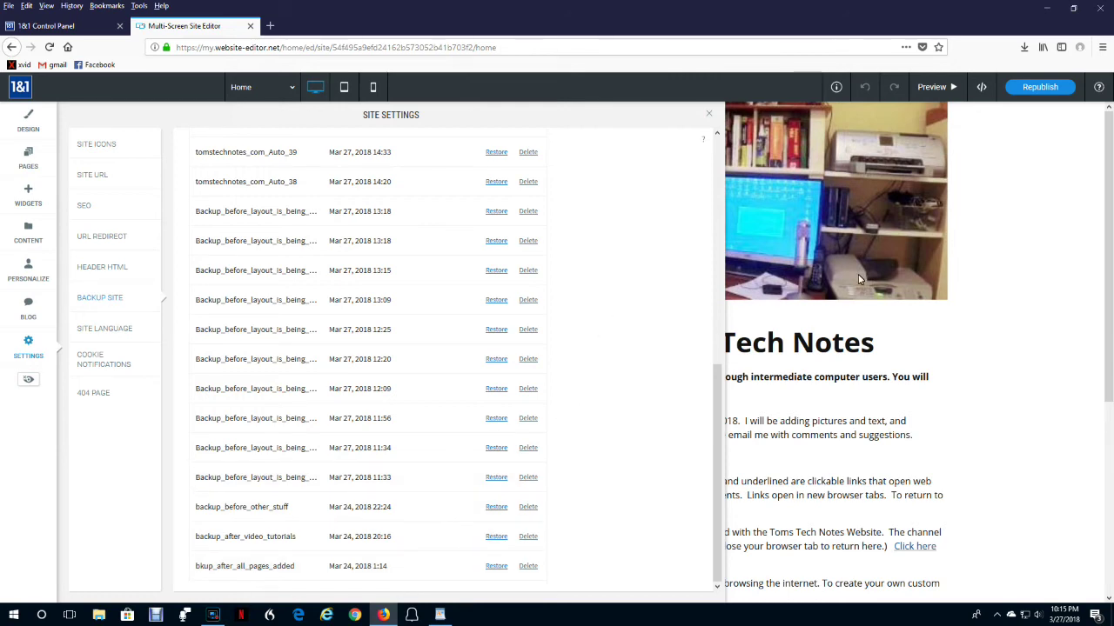
pyautogui.moveTo(715, 379); pyautogui.dragTo(712, 130)
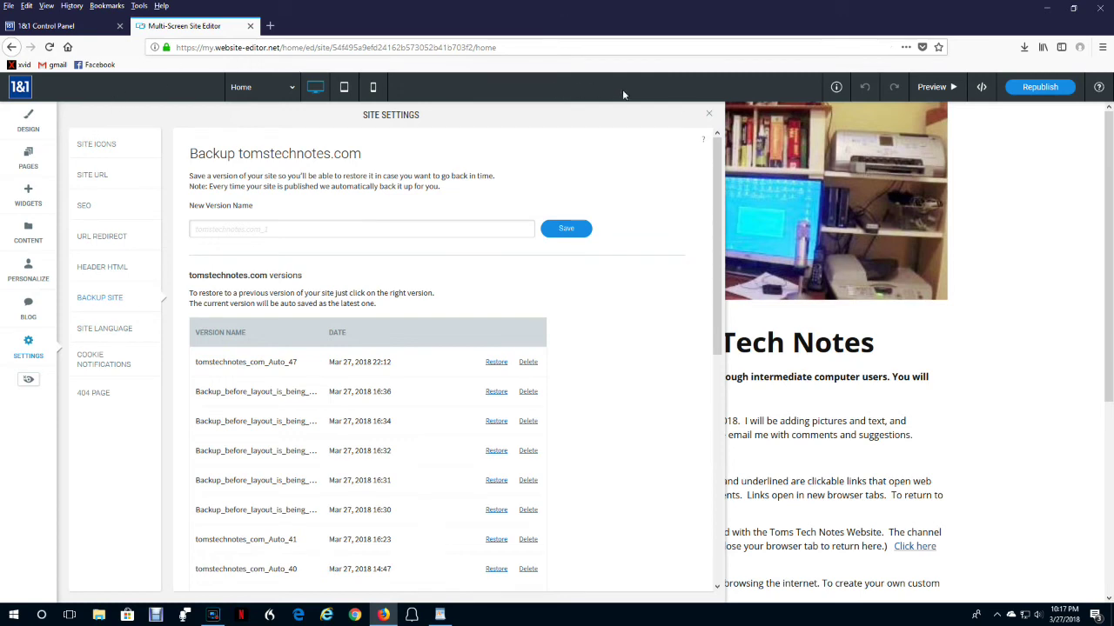
pyautogui.click(708, 113)
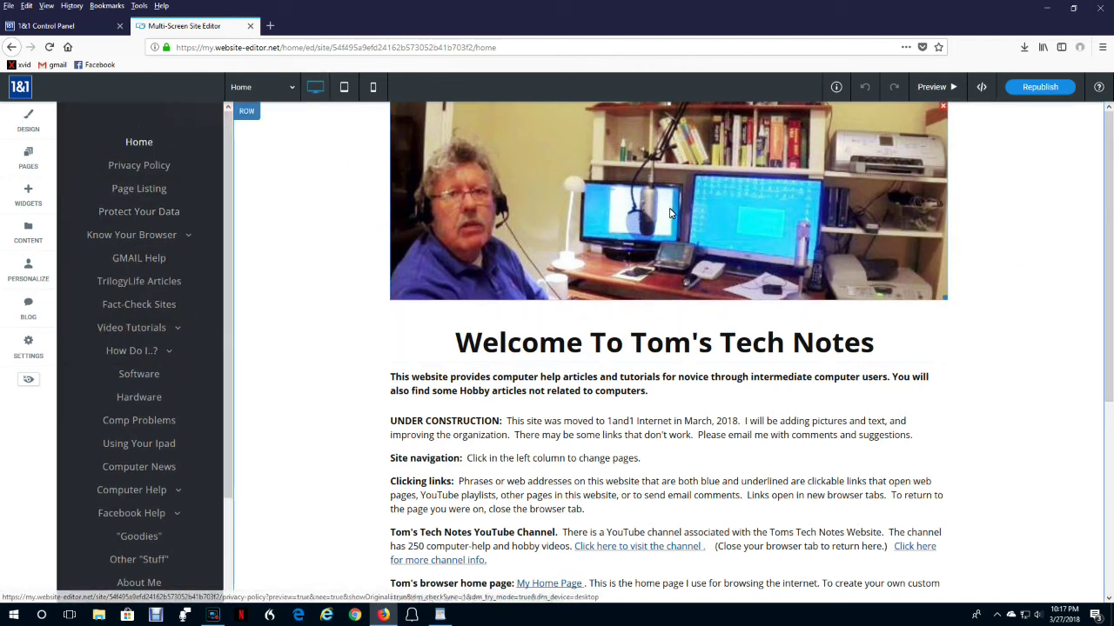
# Check the Home page's navigation menu in tablet view, then switch to the smartphone layout
pyautogui.click(347, 86)
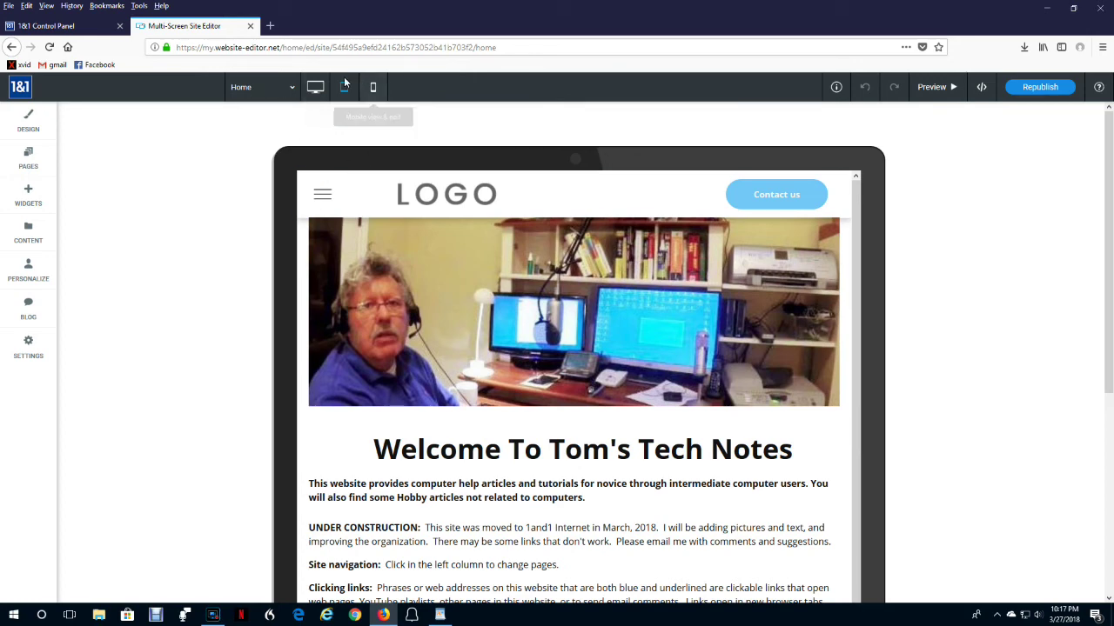
pyautogui.click(316, 86)
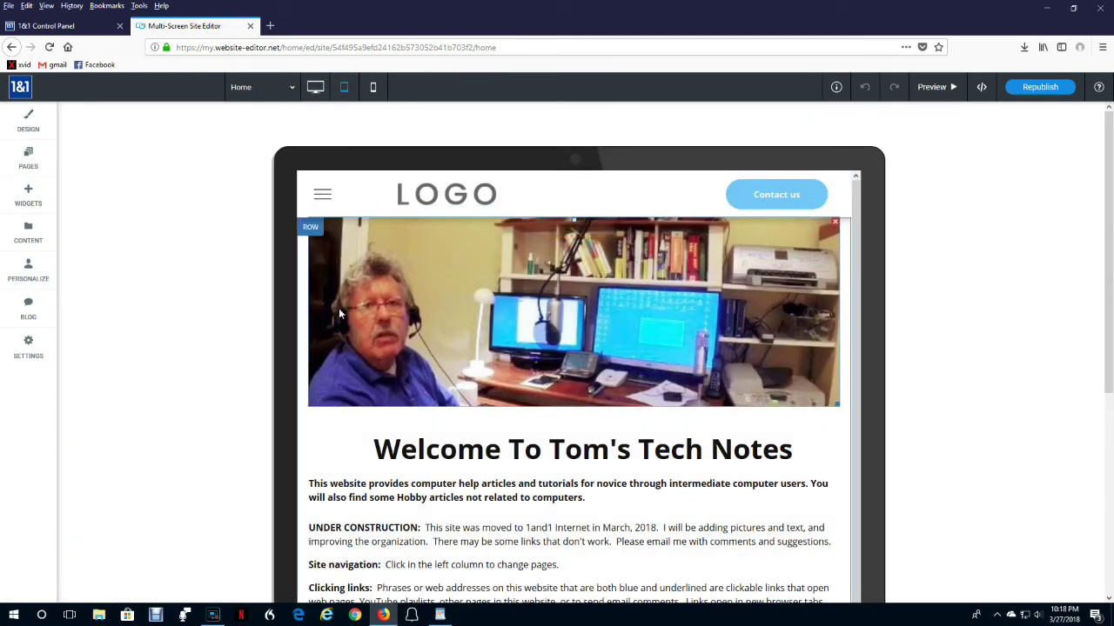
pyautogui.click(323, 195)
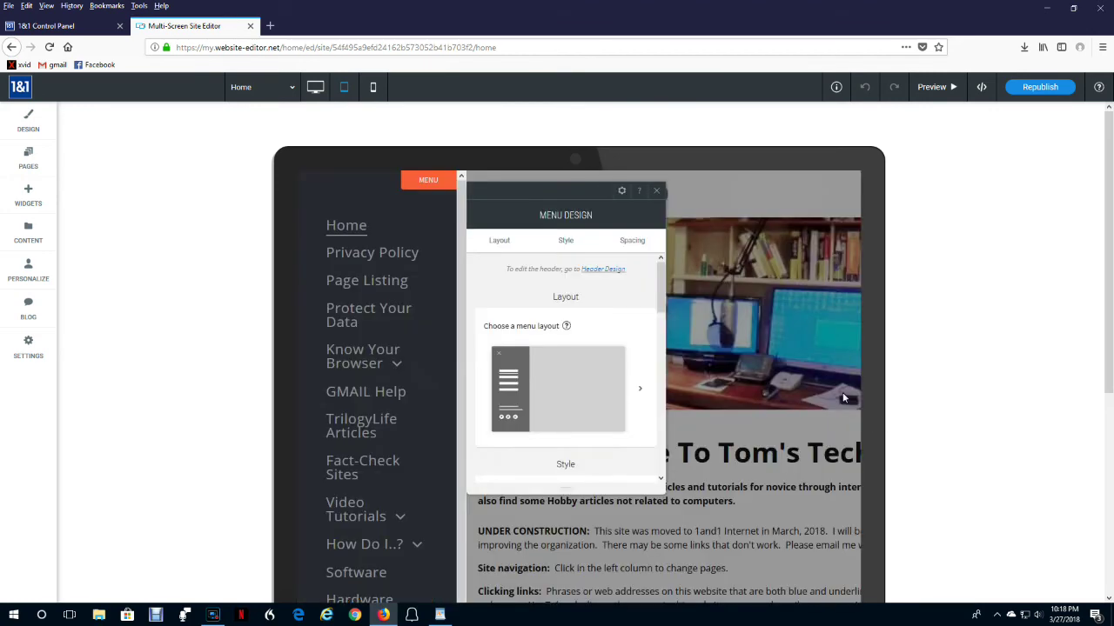
pyautogui.click(825, 503)
pyautogui.click(373, 87)
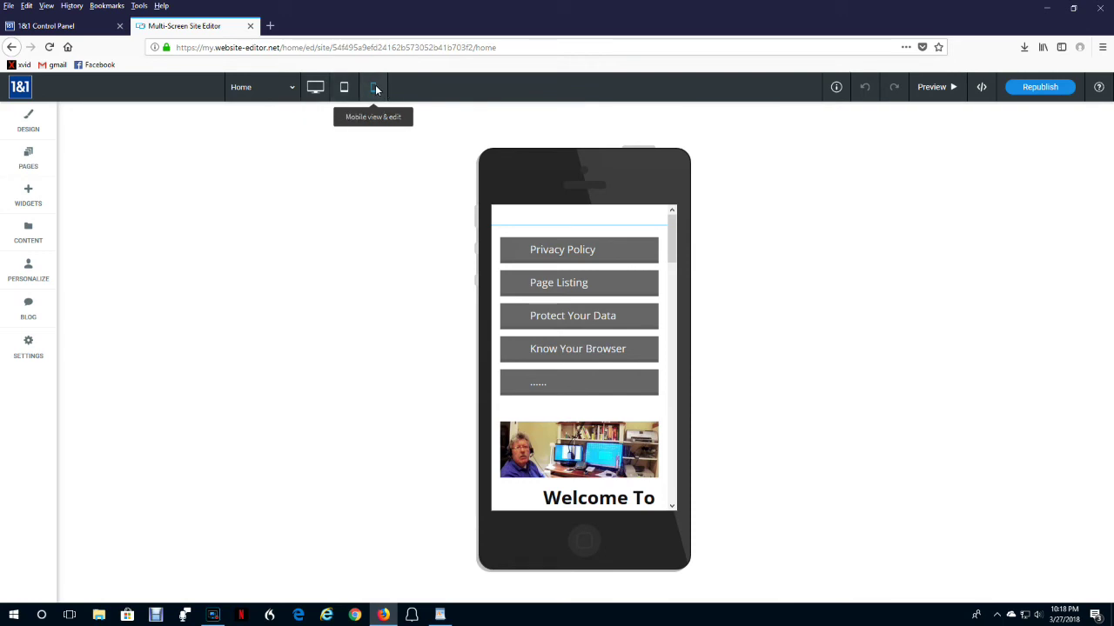
pyautogui.click(376, 90)
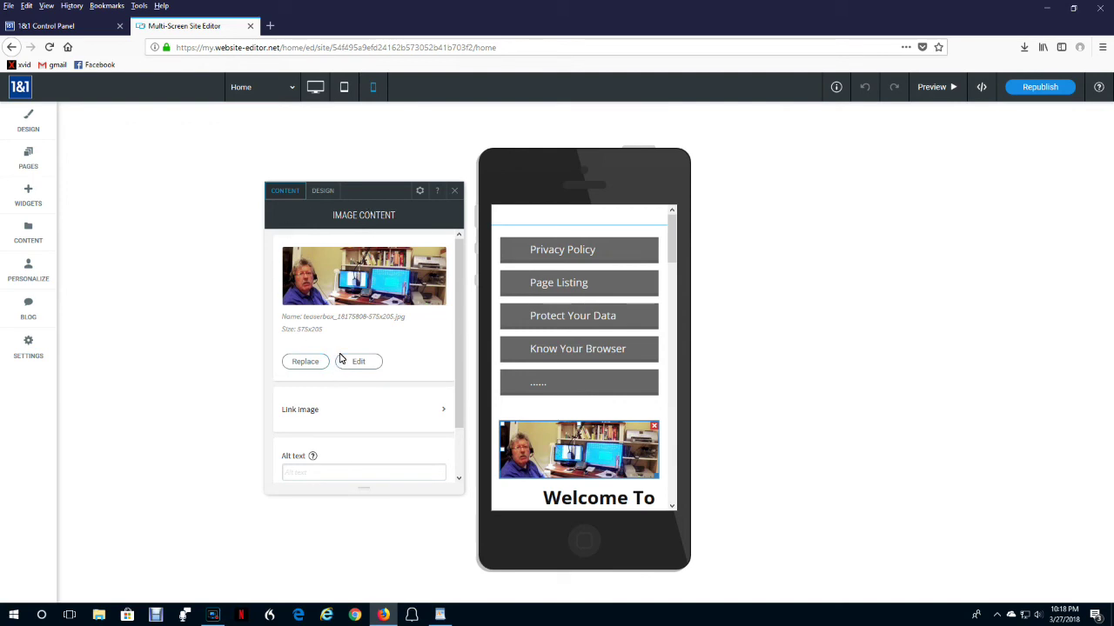
pyautogui.click(454, 192)
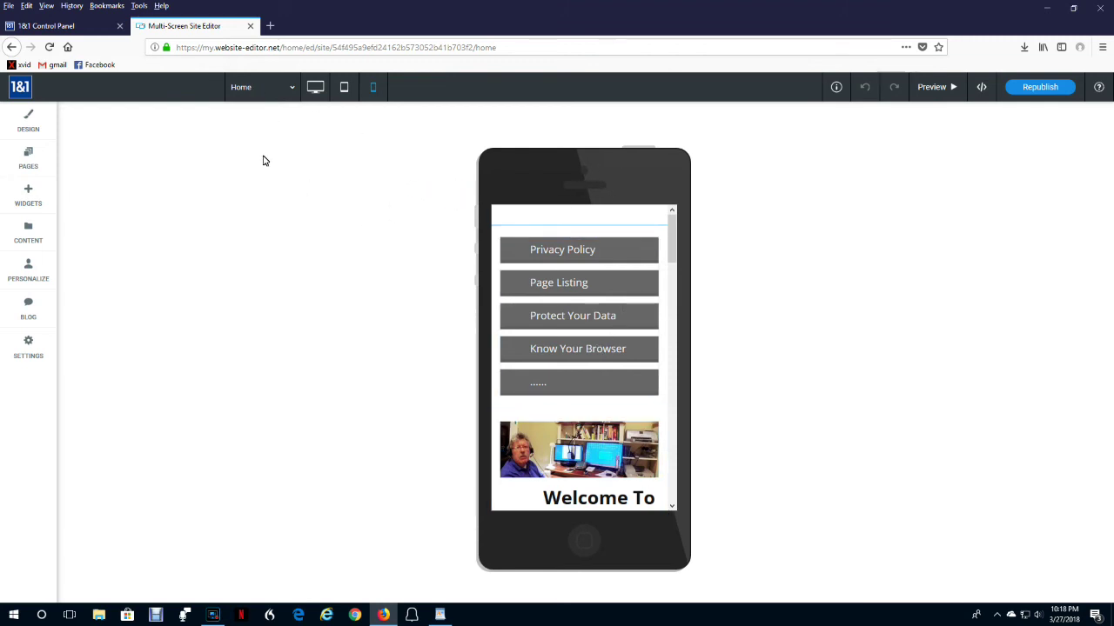
pyautogui.click(933, 87)
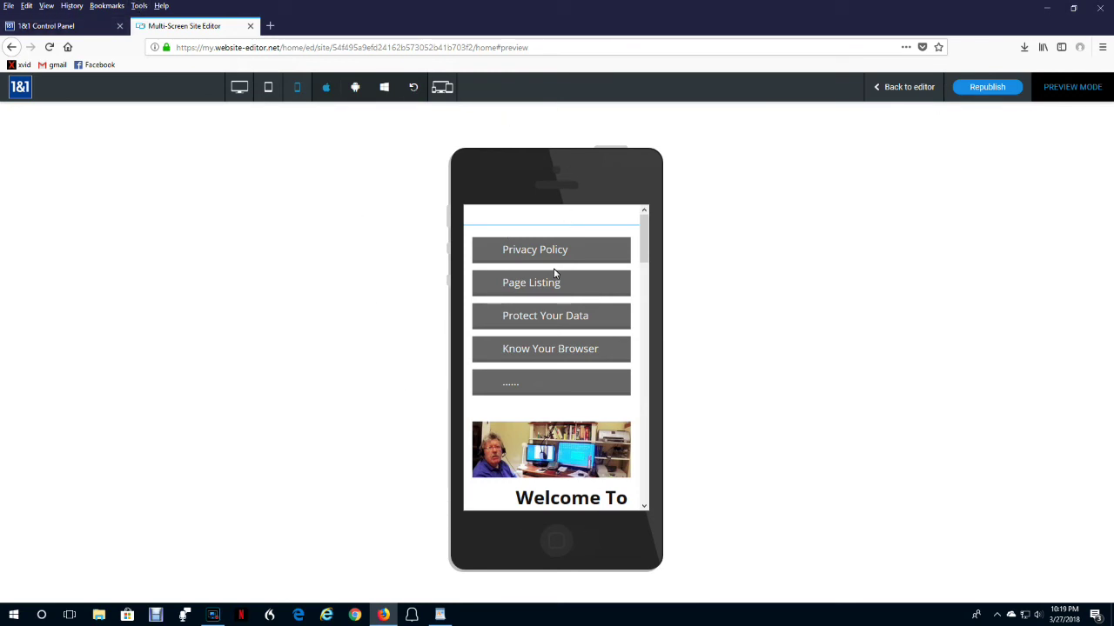
# In smartphone preview, visit Know Your Browser, then Page Listing through the phone menu
pyautogui.click(540, 352)
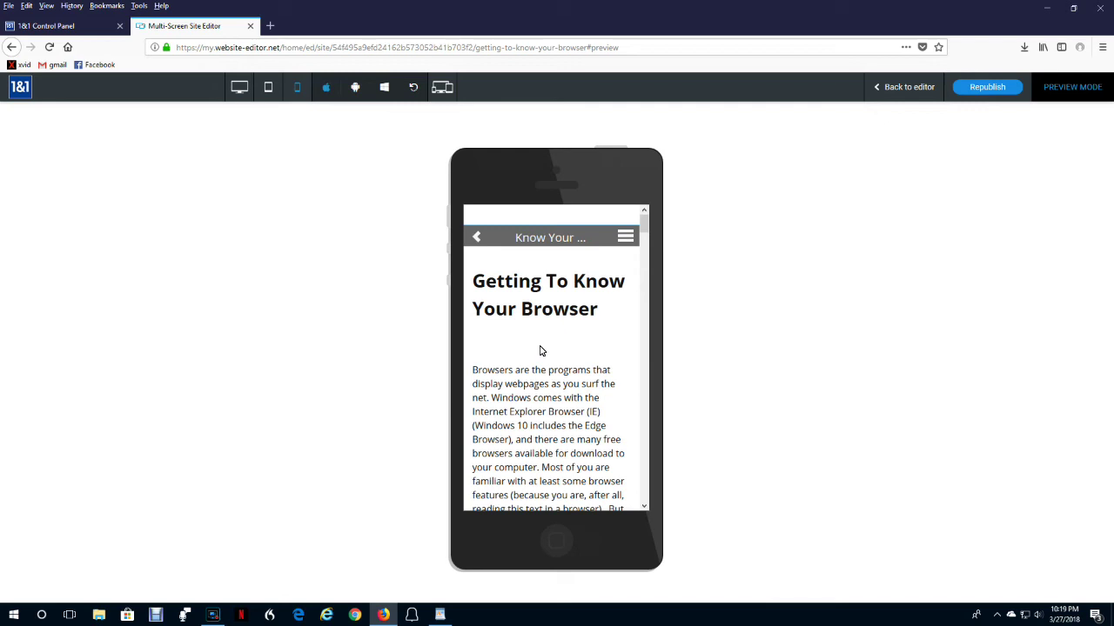
pyautogui.click(626, 237)
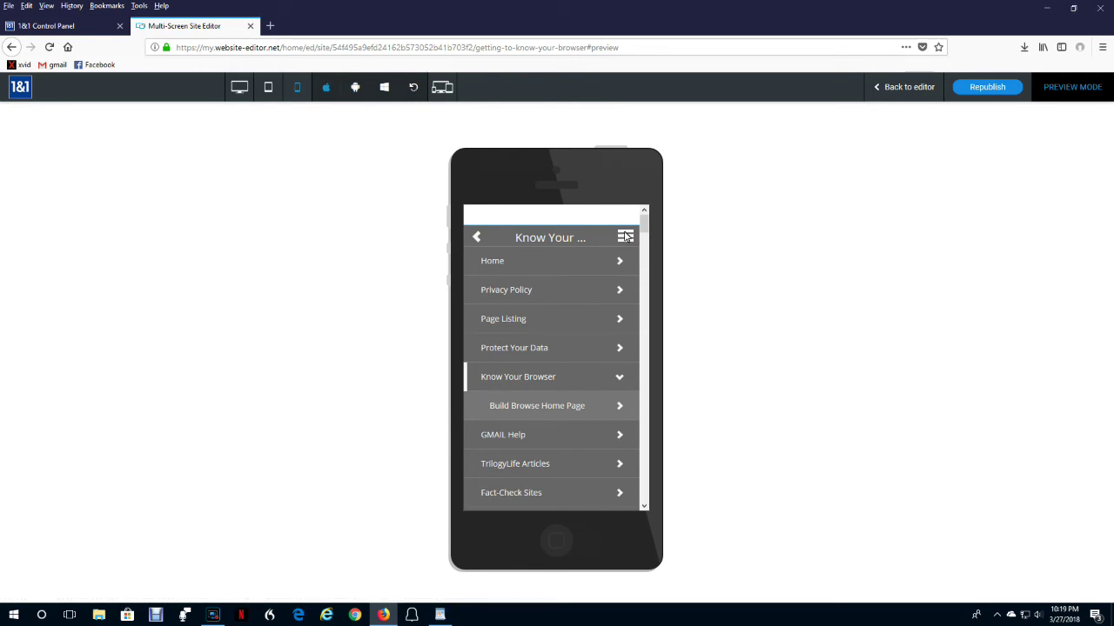
pyautogui.click(504, 319)
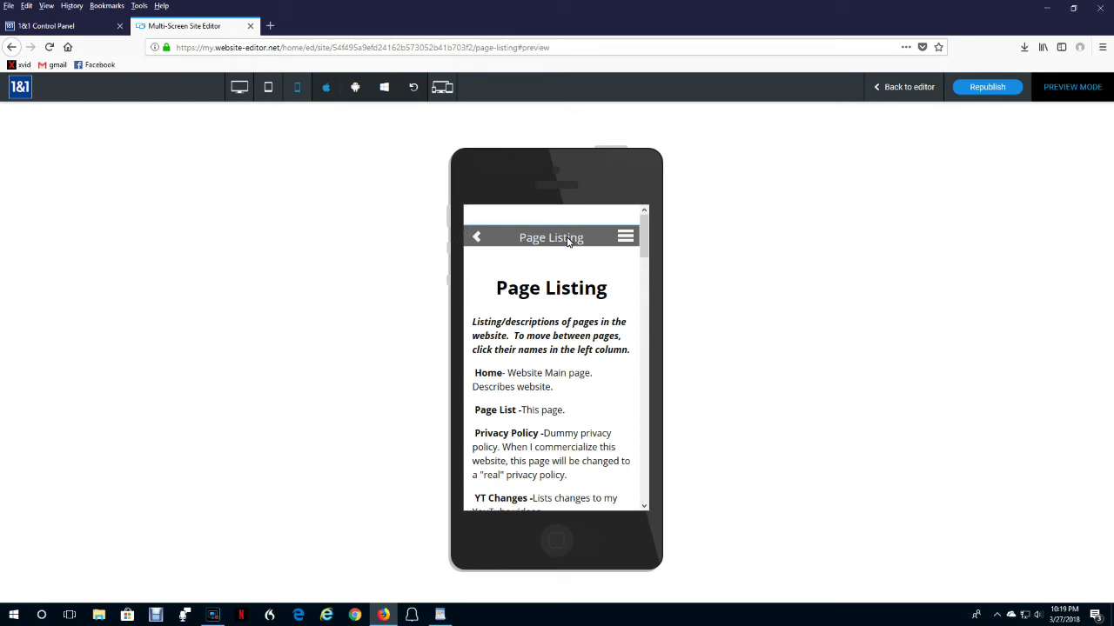
pyautogui.click(626, 233)
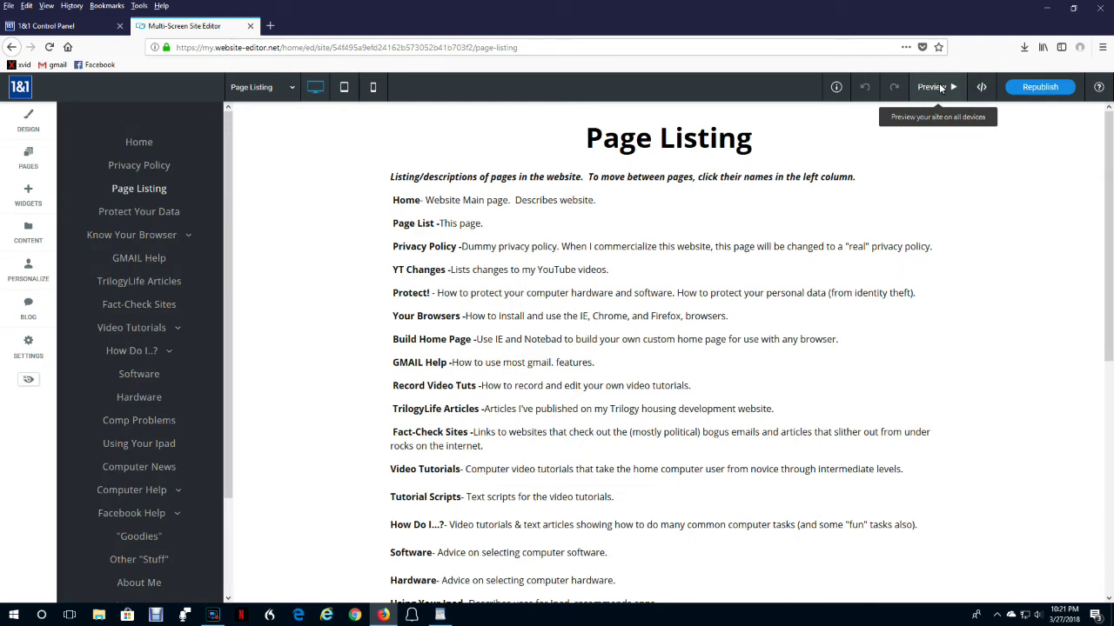
# Preview the Page Listing page in multi-screen view, then leave the preview
pyautogui.click(939, 84)
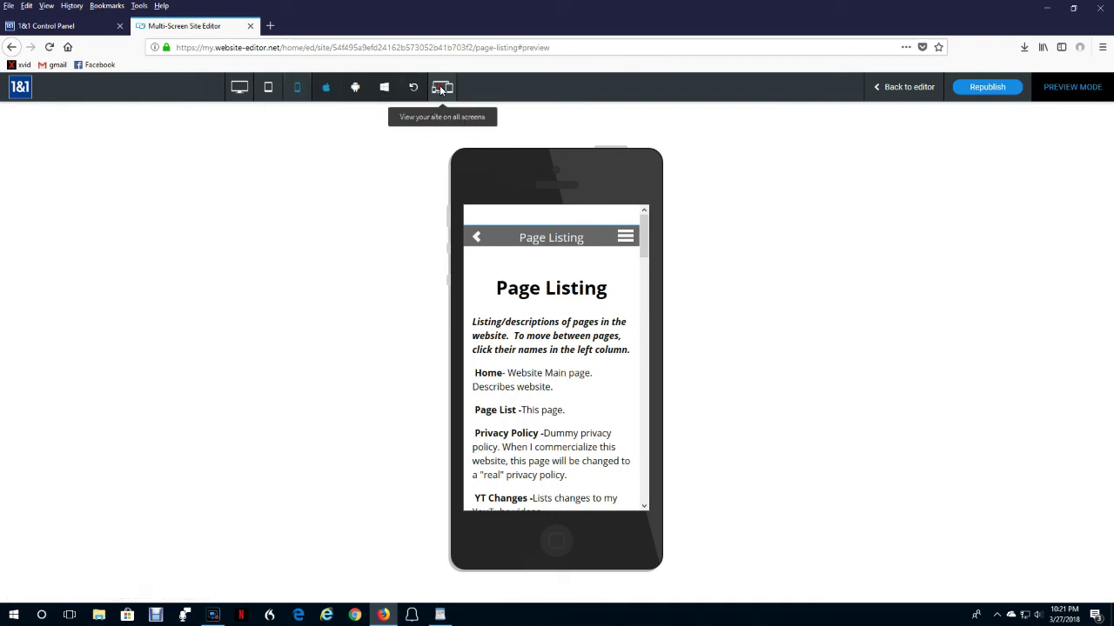
pyautogui.click(441, 87)
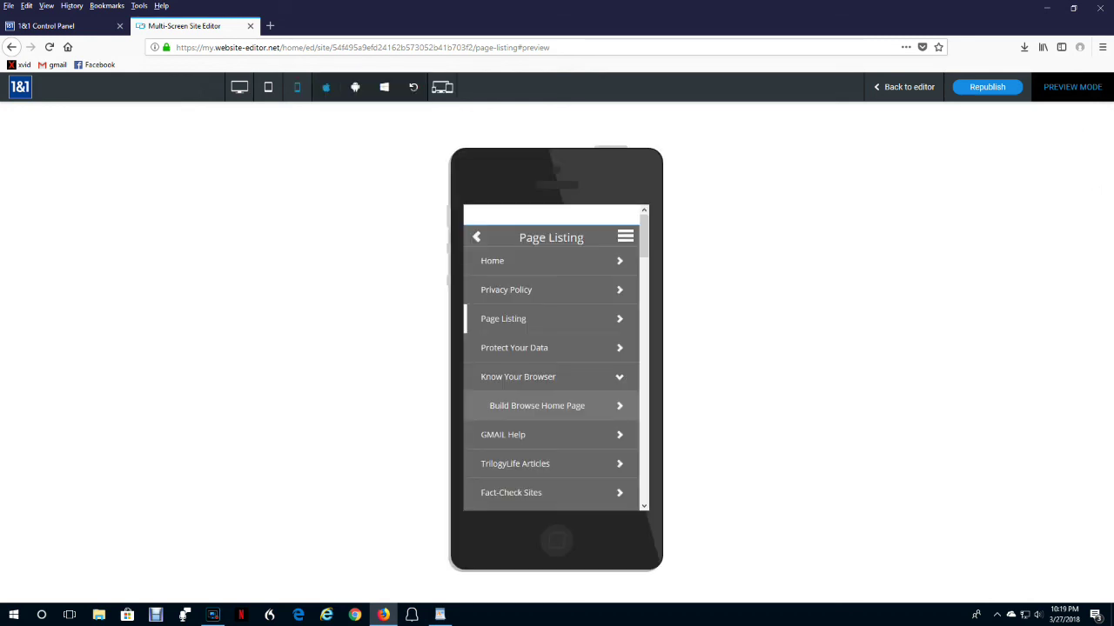
pyautogui.click(897, 89)
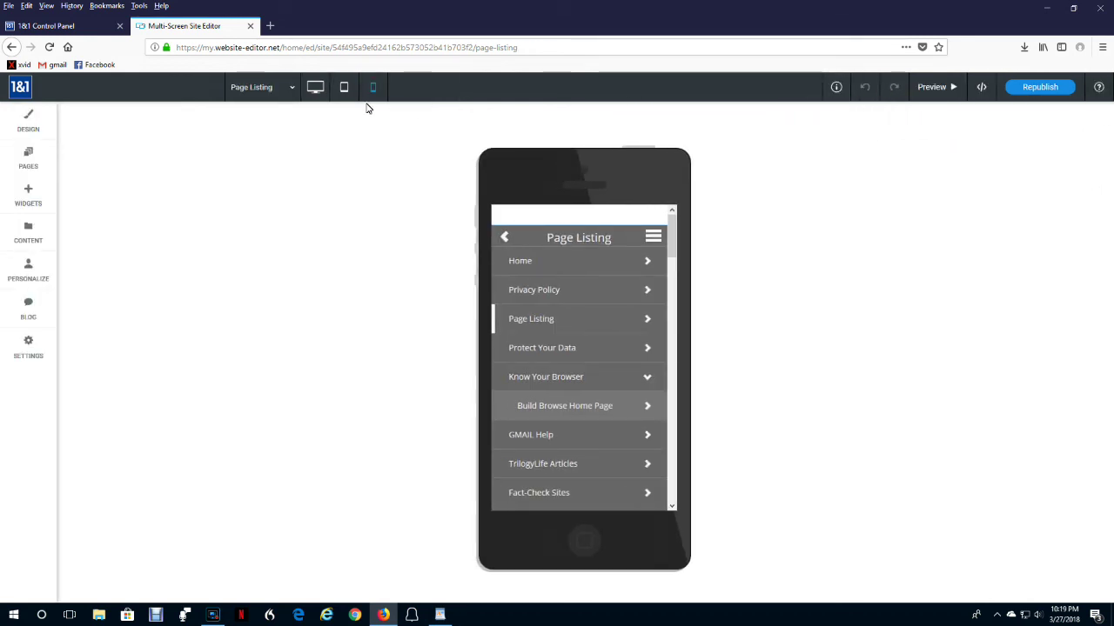
# Show Page Listing at desktop size and expand the Know Your Browser sub-pages
pyautogui.click(313, 87)
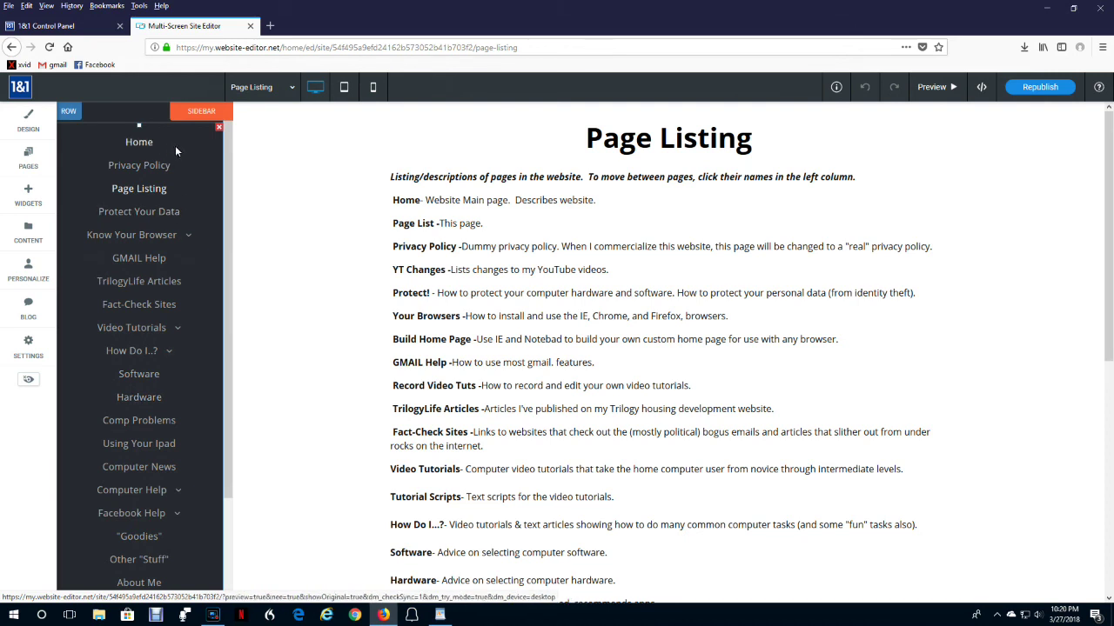
pyautogui.click(135, 235)
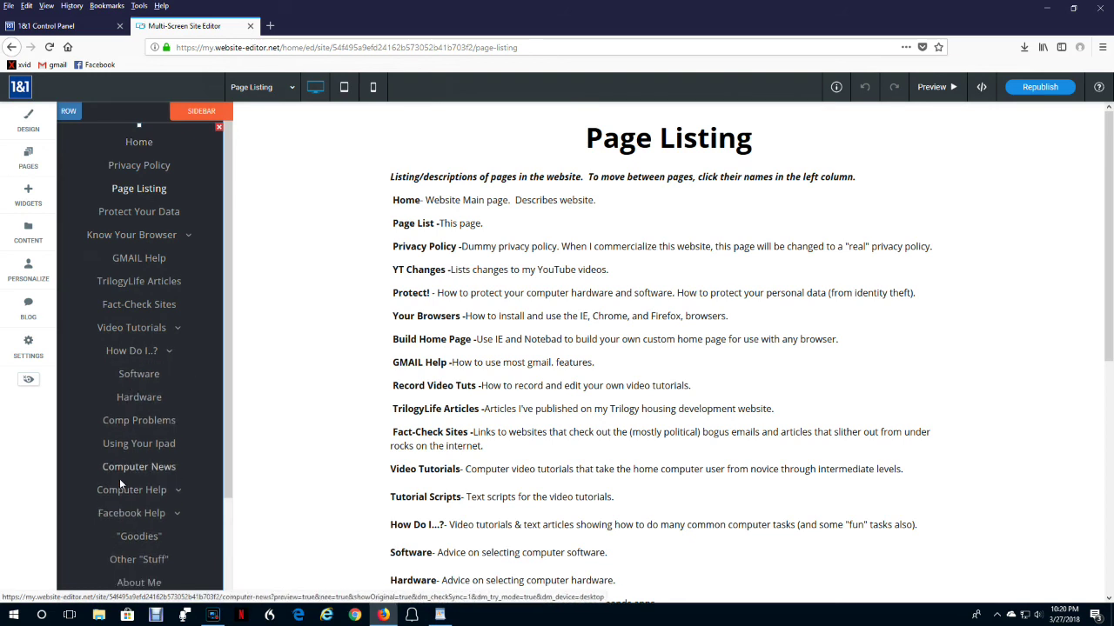
pyautogui.click(177, 188)
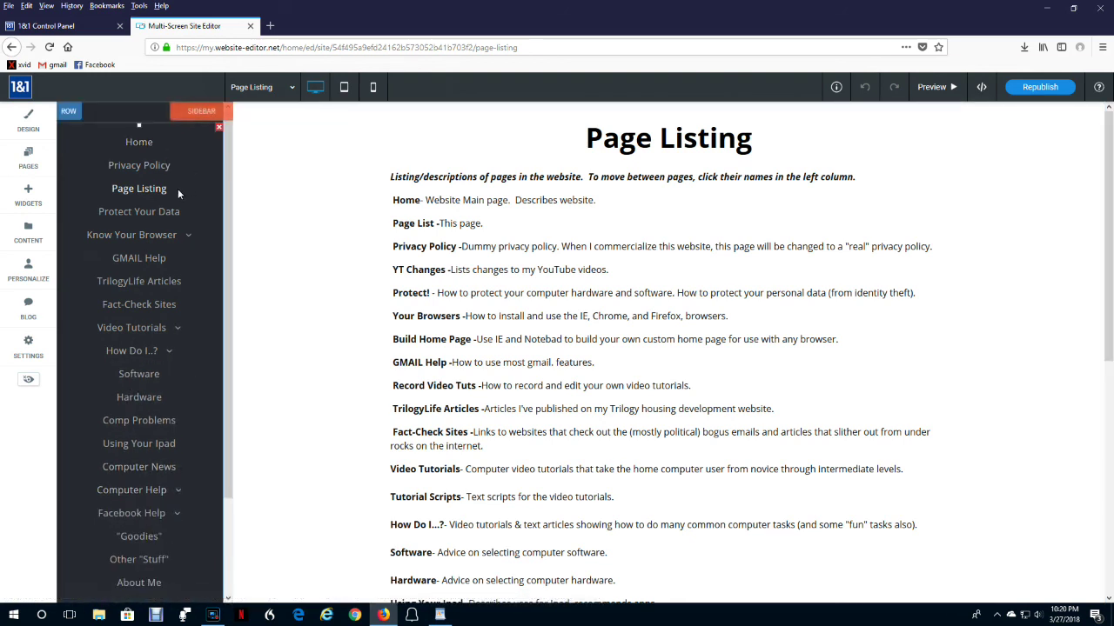
# Select the page listing text block and the navigation sidebar to inspect them
pyautogui.click(487, 191)
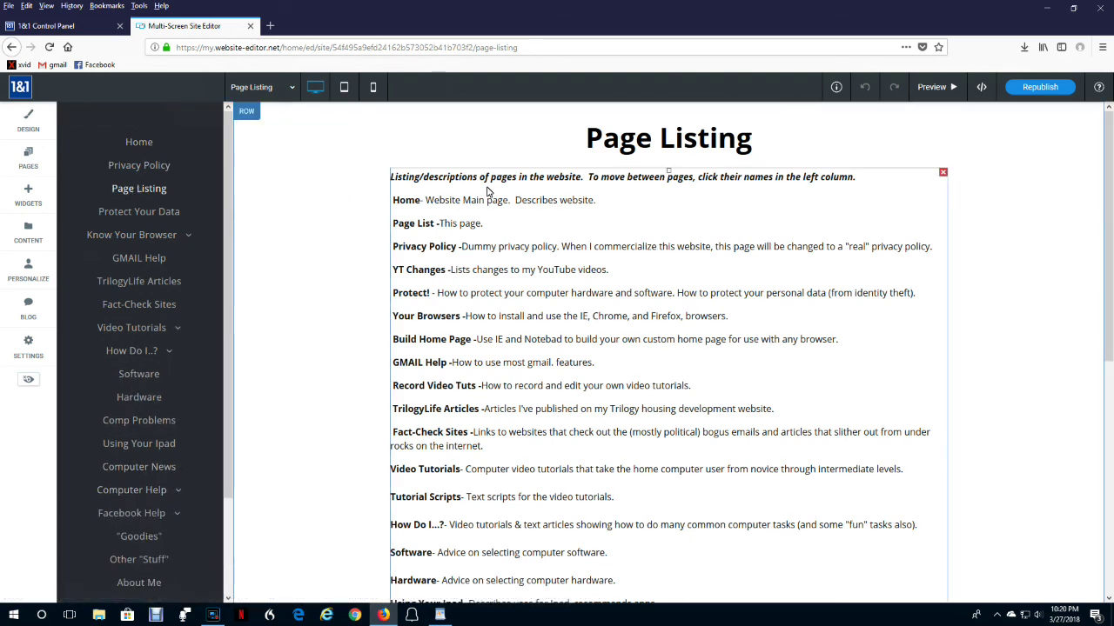
pyautogui.click(108, 173)
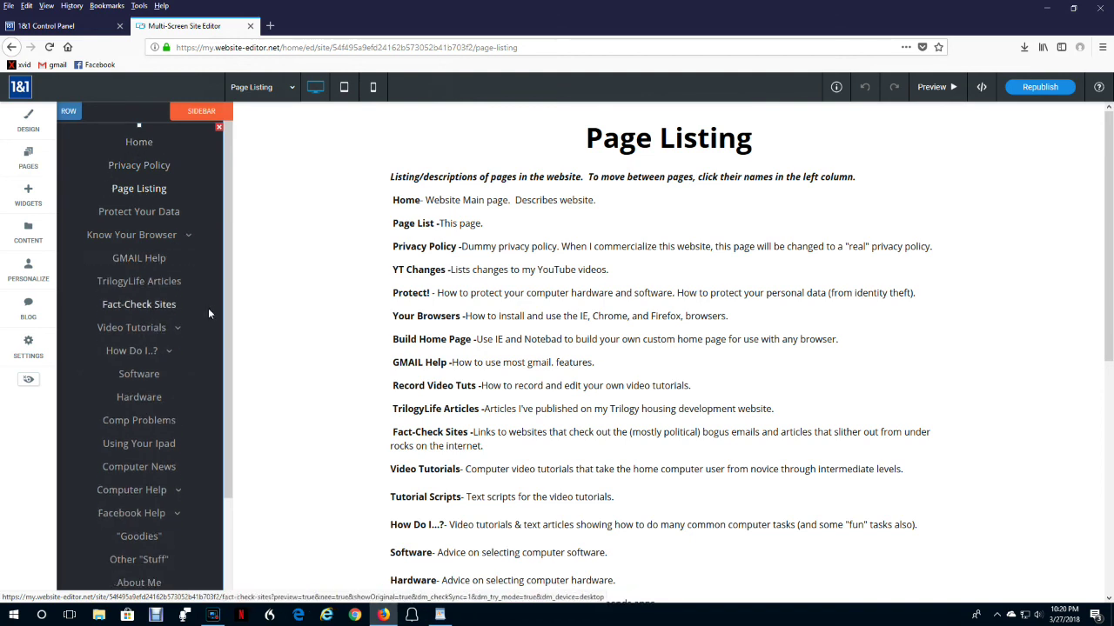
pyautogui.click(280, 200)
pyautogui.click(157, 166)
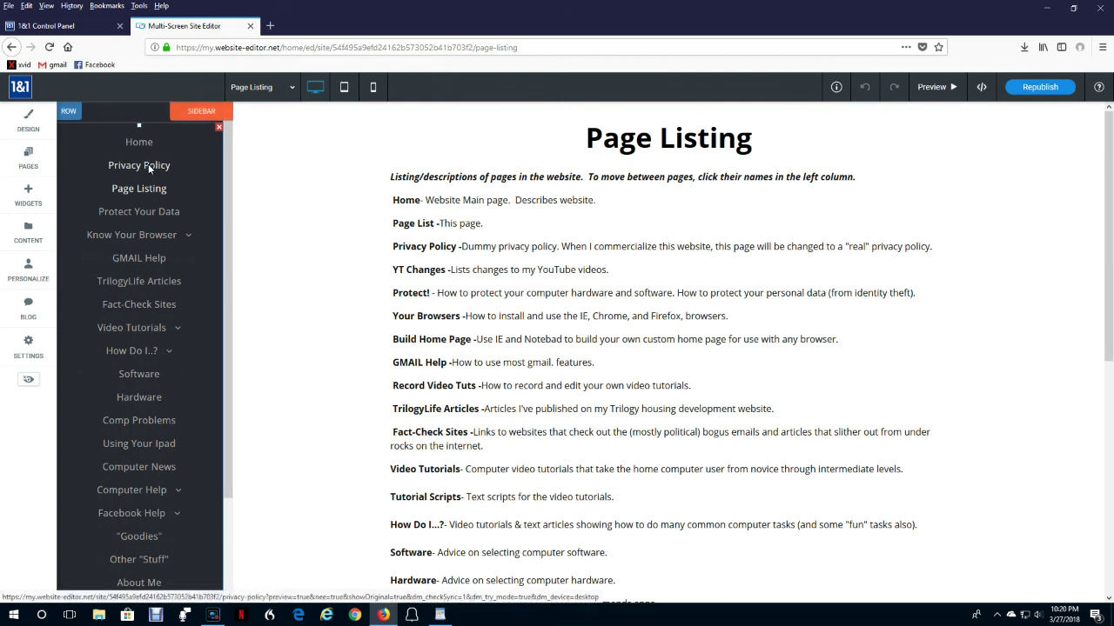
pyautogui.click(267, 184)
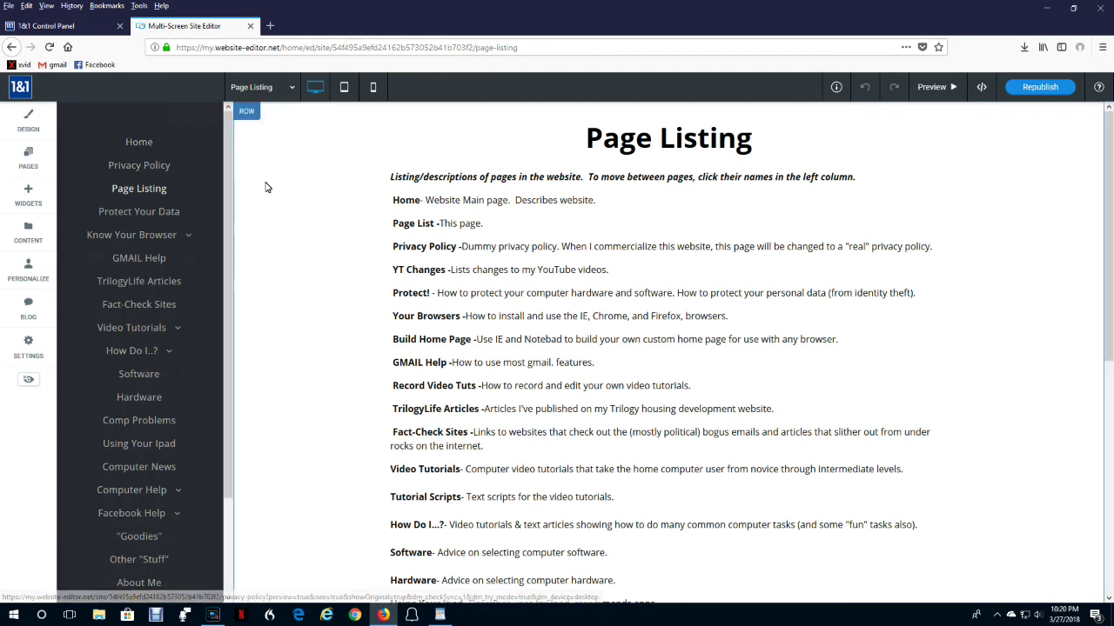
pyautogui.click(181, 188)
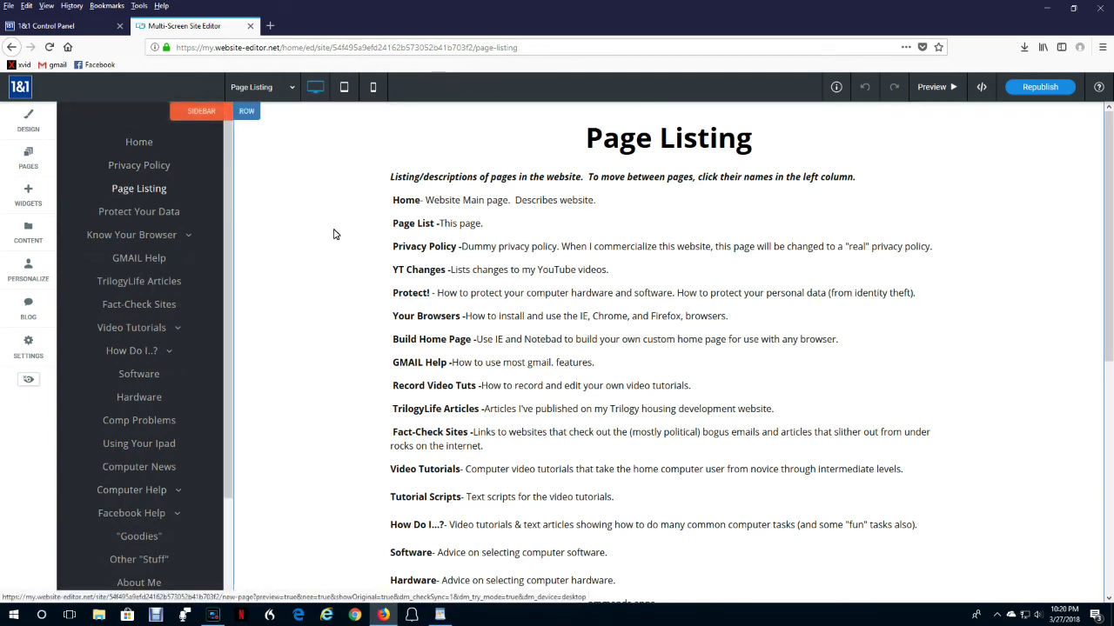
pyautogui.click(261, 183)
pyautogui.click(110, 178)
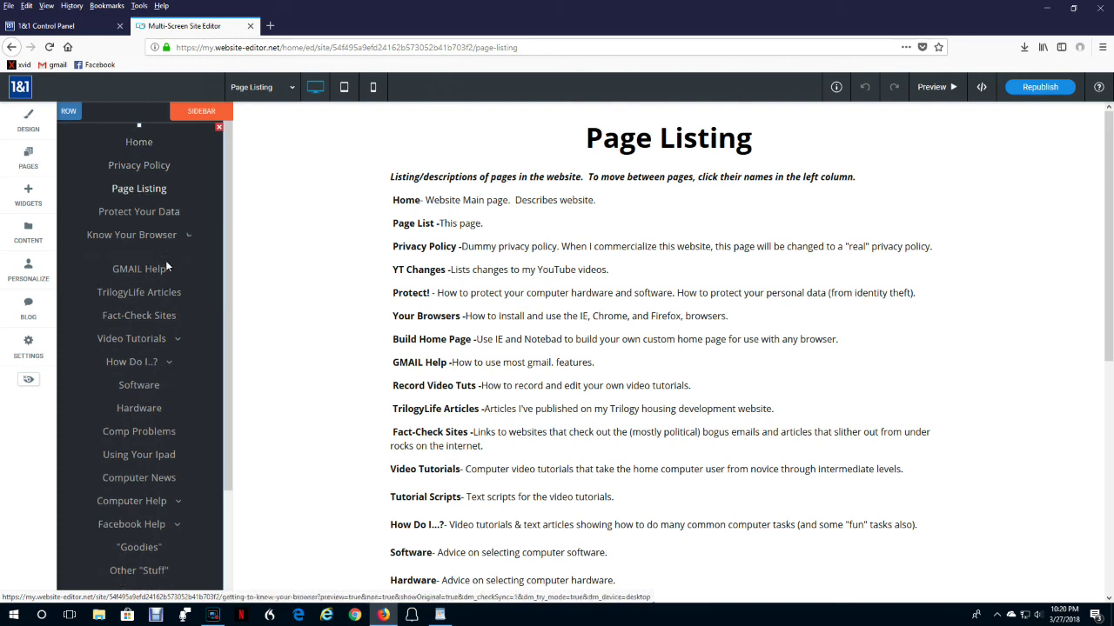
pyautogui.click(277, 201)
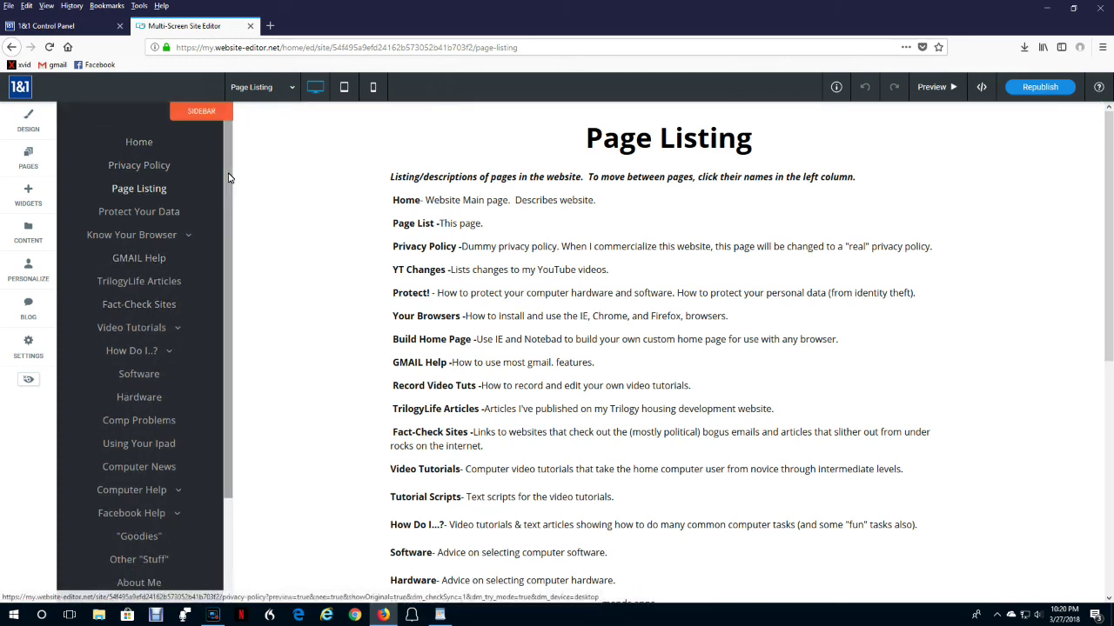
pyautogui.click(209, 160)
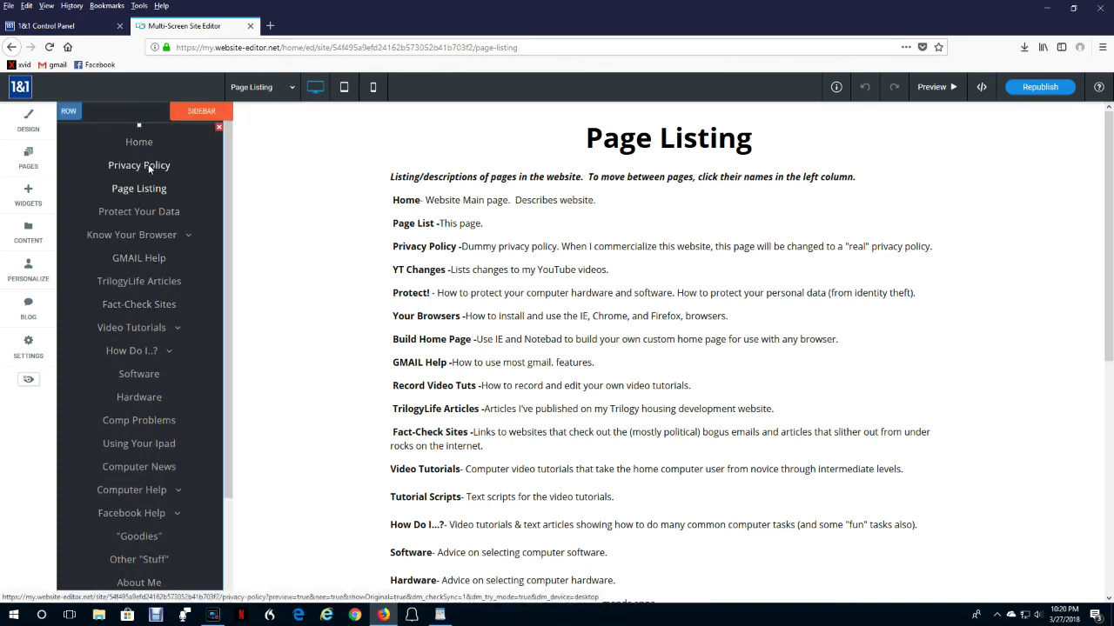